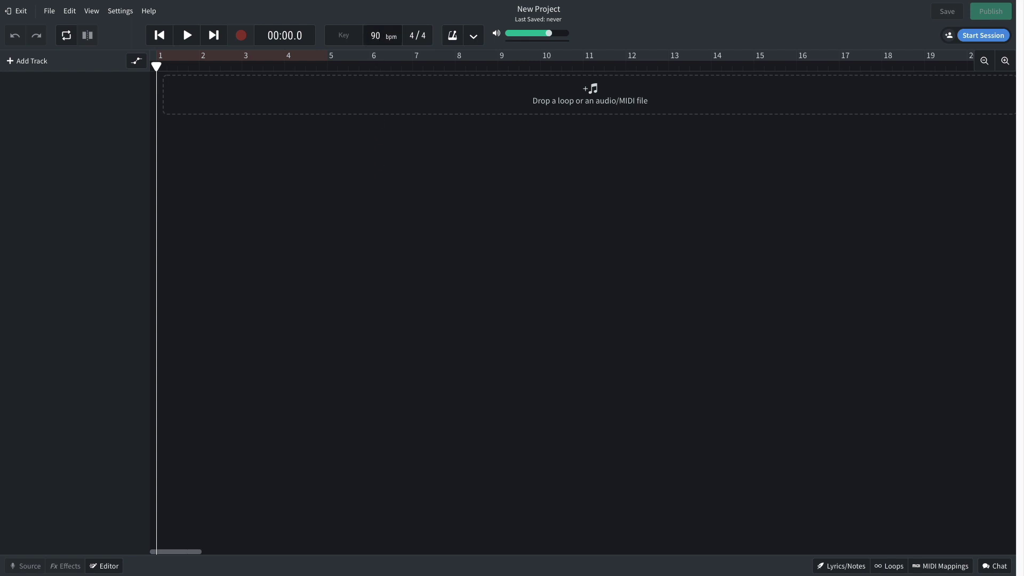
# Step: Set the project's key to F minor
pyautogui.click(335, 36)
pyautogui.scroll(-5, 332, 158)
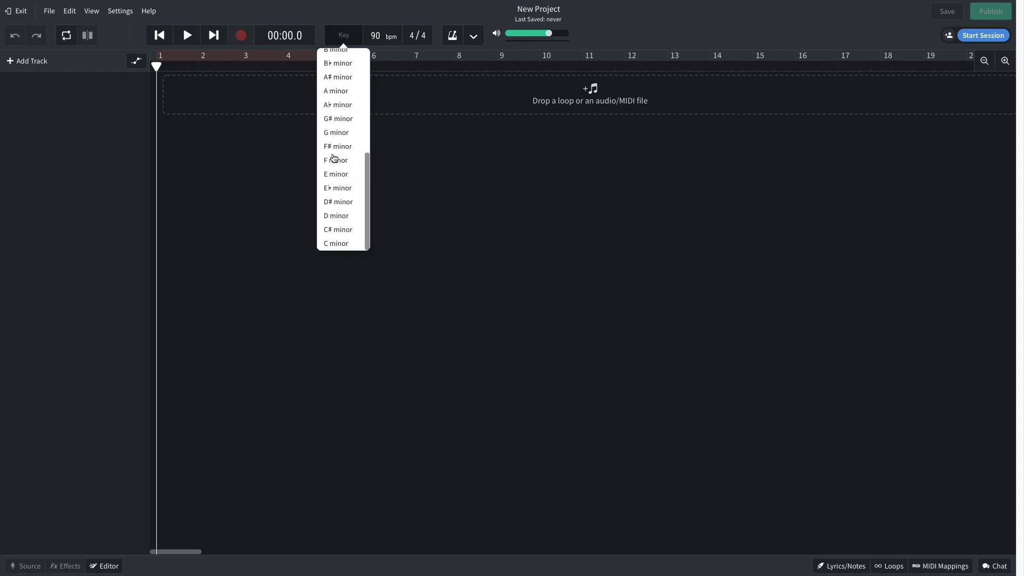
pyautogui.click(354, 161)
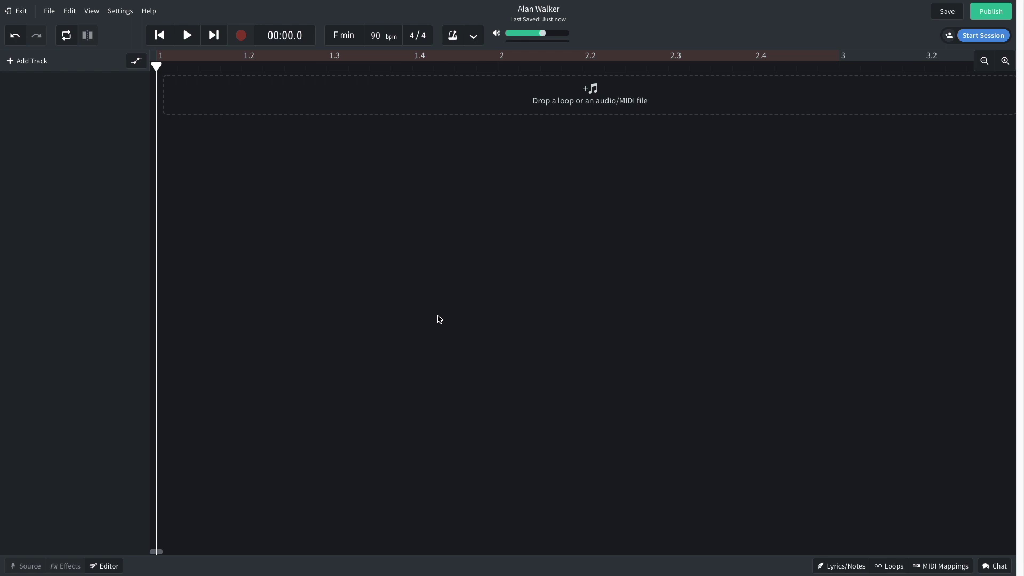
# Step: Add a virtual instrument track and set its sound to the EDM Kit from Drum Pads
pyautogui.click(25, 60)
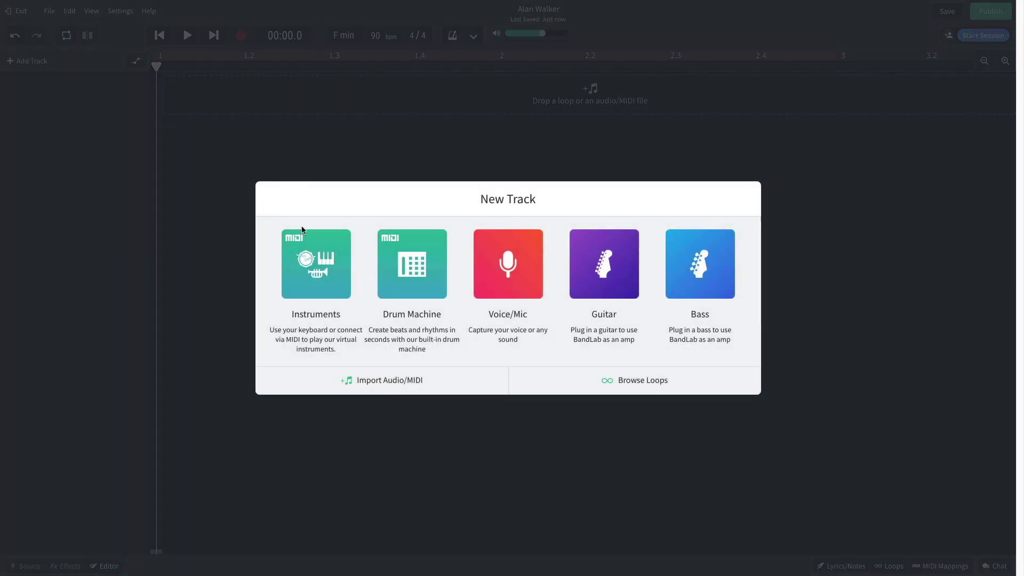
pyautogui.click(297, 237)
pyautogui.click(80, 446)
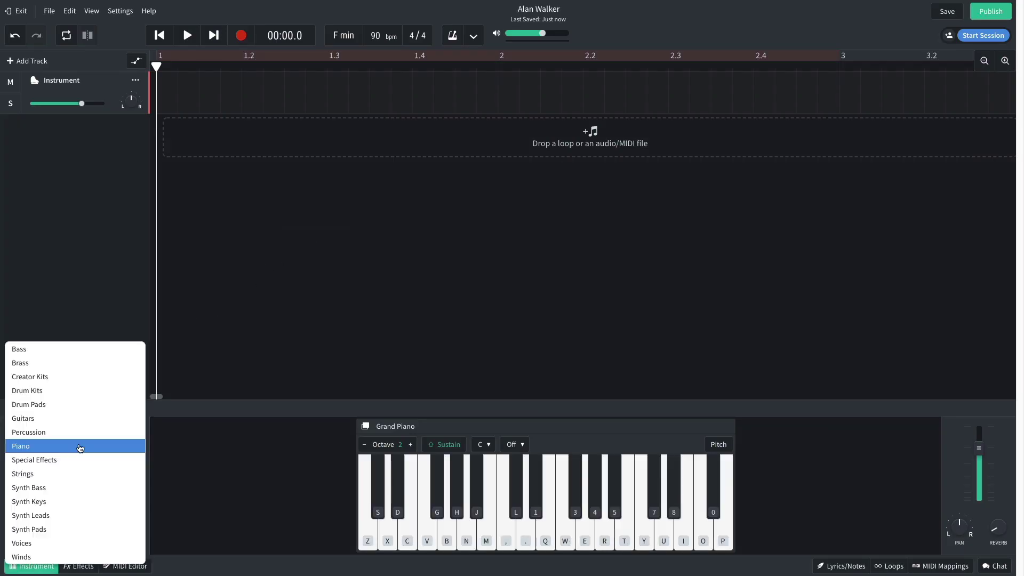
pyautogui.click(80, 404)
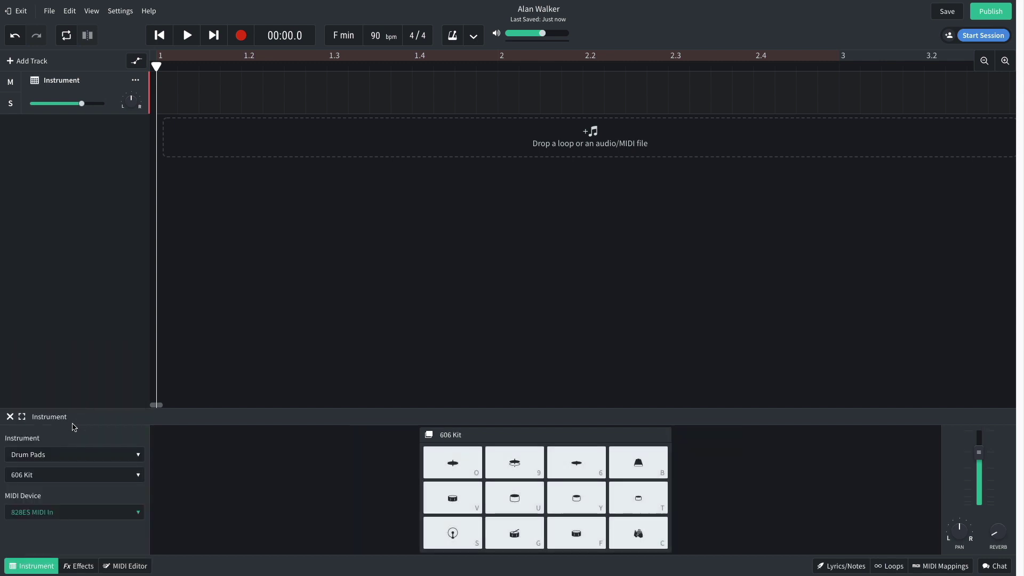
pyautogui.click(71, 475)
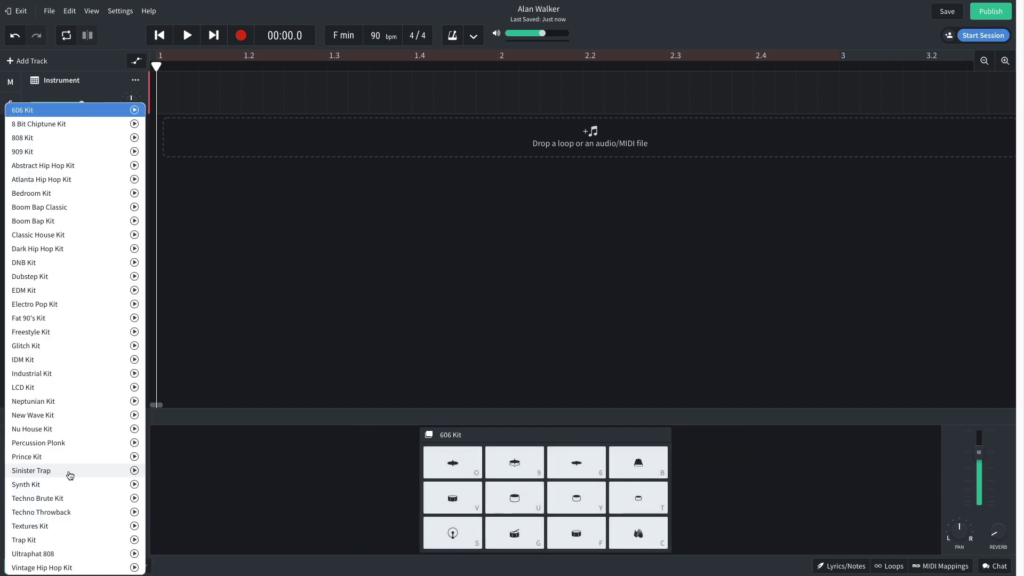
pyautogui.click(71, 291)
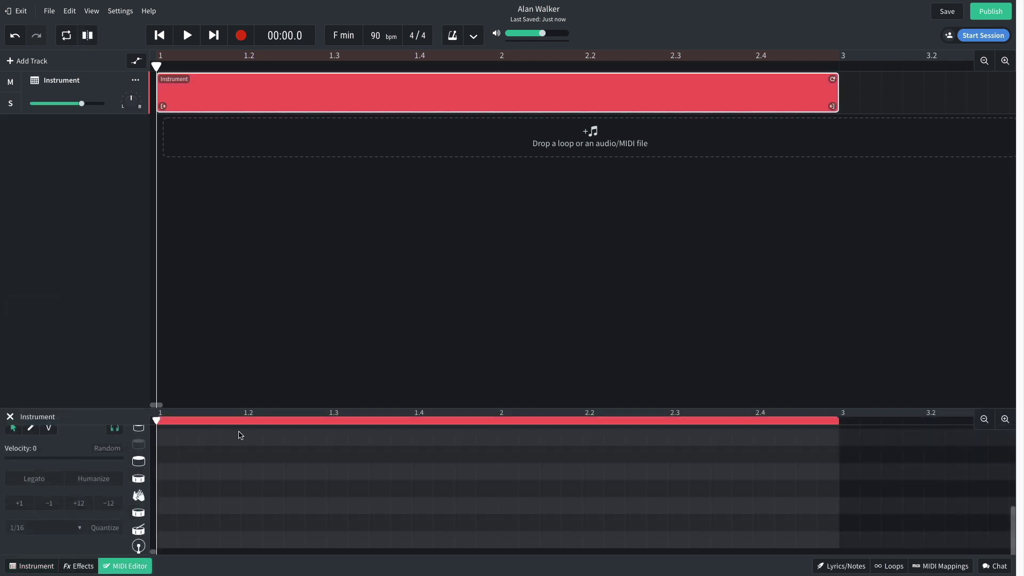
# Step: Enter kick notes on all eight beats of bars 1 and 2 in the drum region and play the pattern
pyautogui.click(165, 542)
pyautogui.click(252, 542)
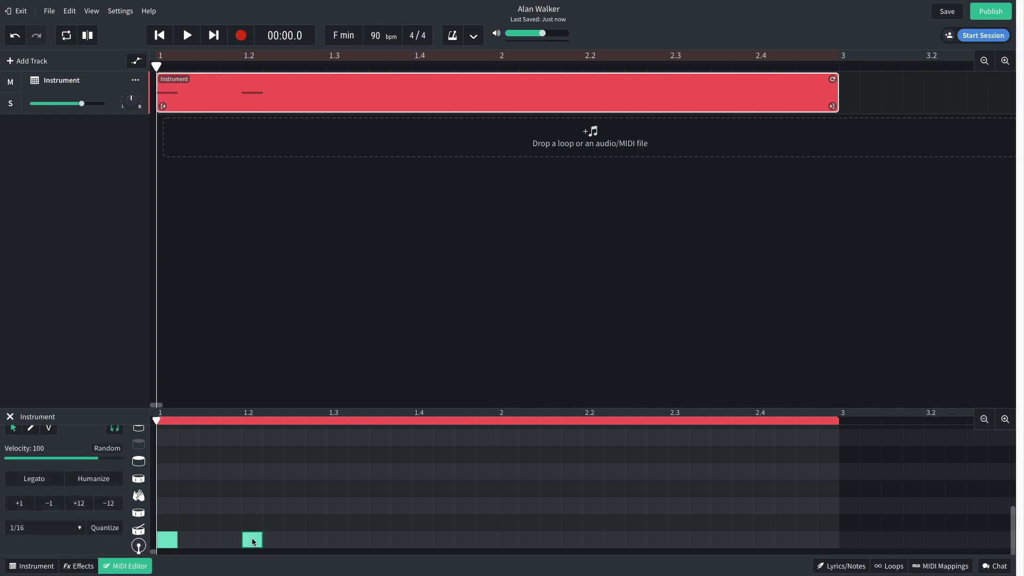
pyautogui.click(337, 542)
pyautogui.click(423, 541)
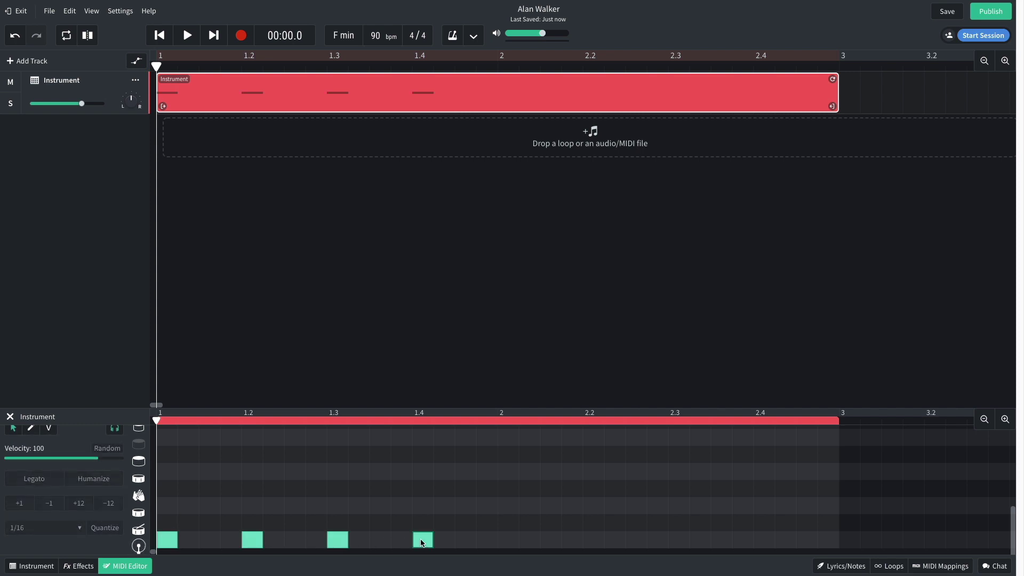
pyautogui.click(506, 542)
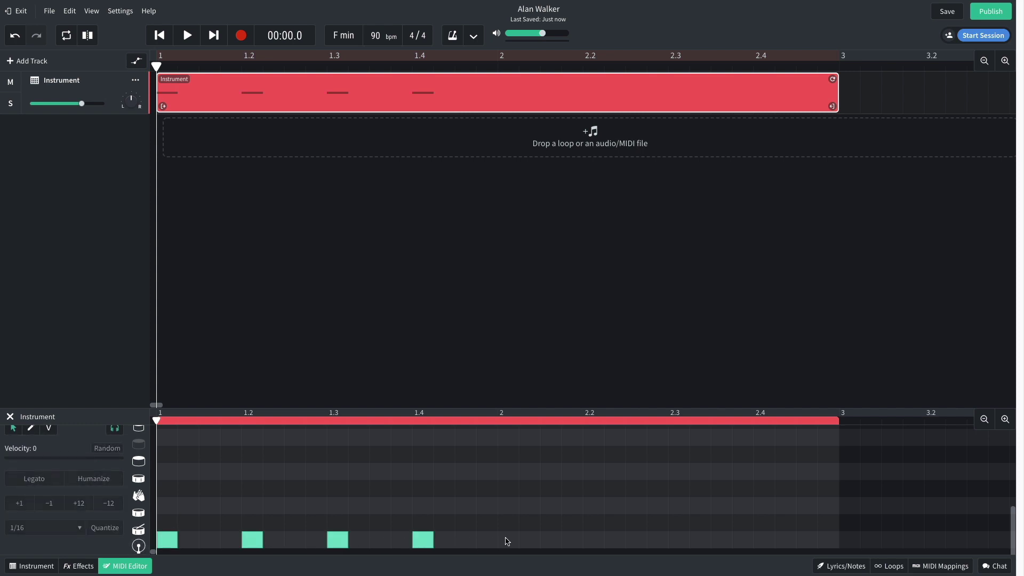
pyautogui.click(593, 541)
pyautogui.click(678, 540)
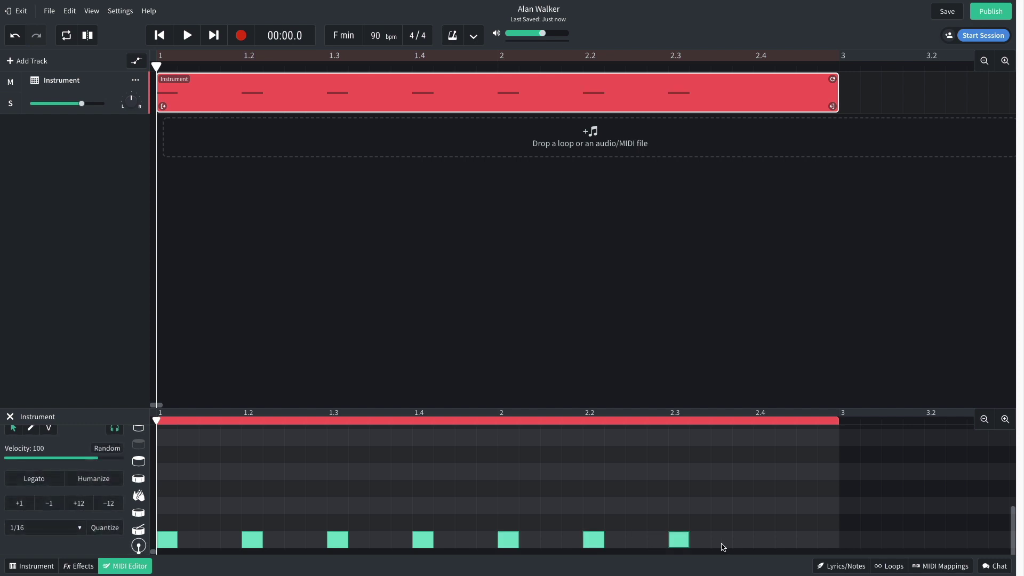
pyautogui.click(763, 541)
pyautogui.press('space')
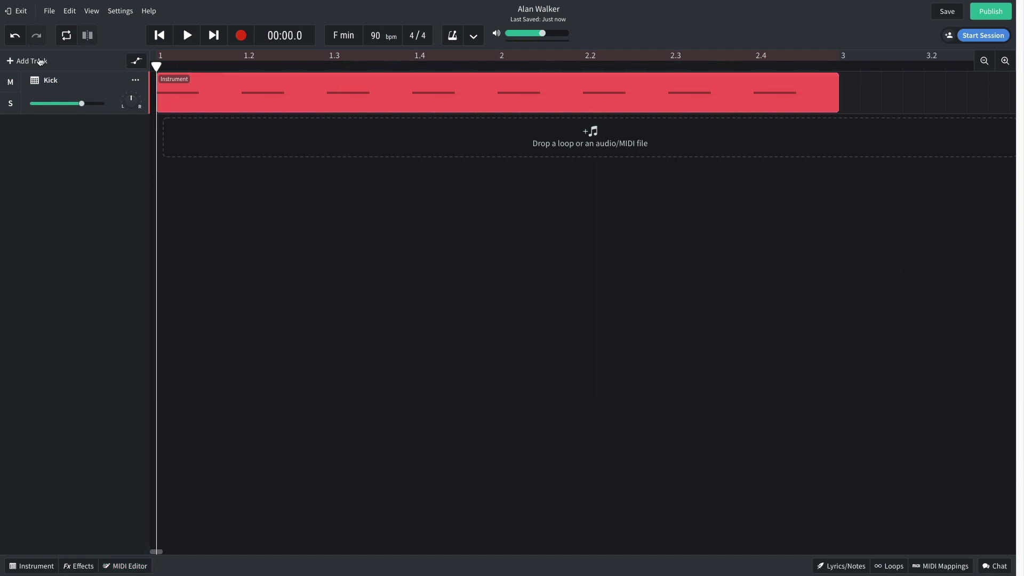
# Step: Add a second virtual instrument track below Kick and set it to the Techno Throwback drum pads
pyautogui.click(40, 62)
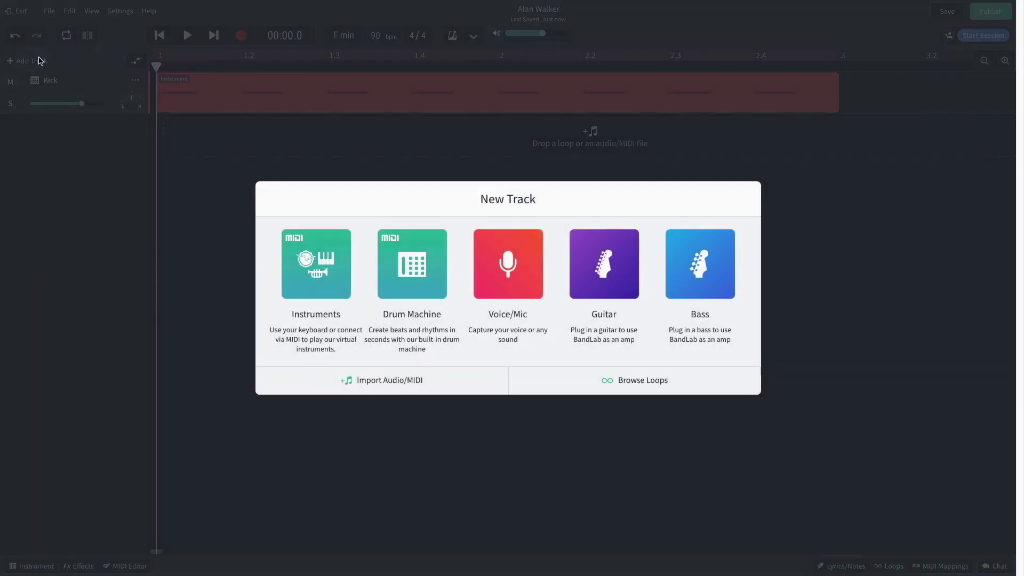
pyautogui.click(287, 267)
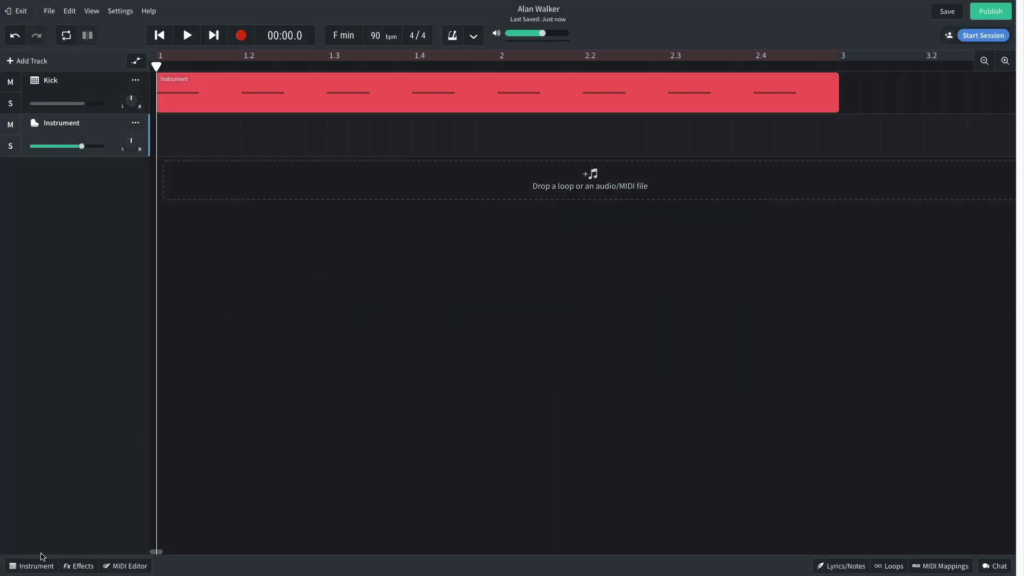
pyautogui.click(39, 563)
pyautogui.click(73, 453)
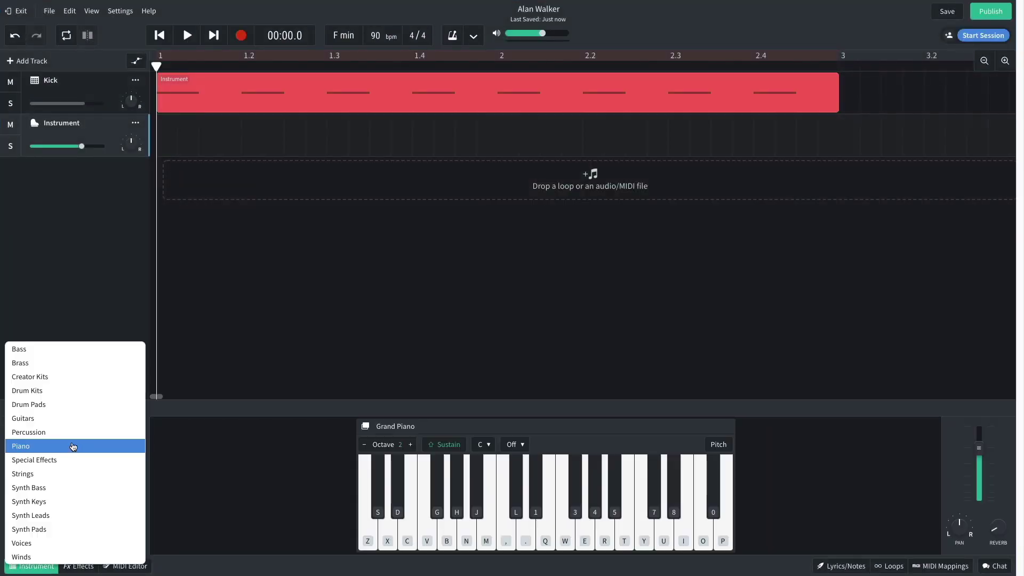
pyautogui.click(69, 404)
pyautogui.click(65, 475)
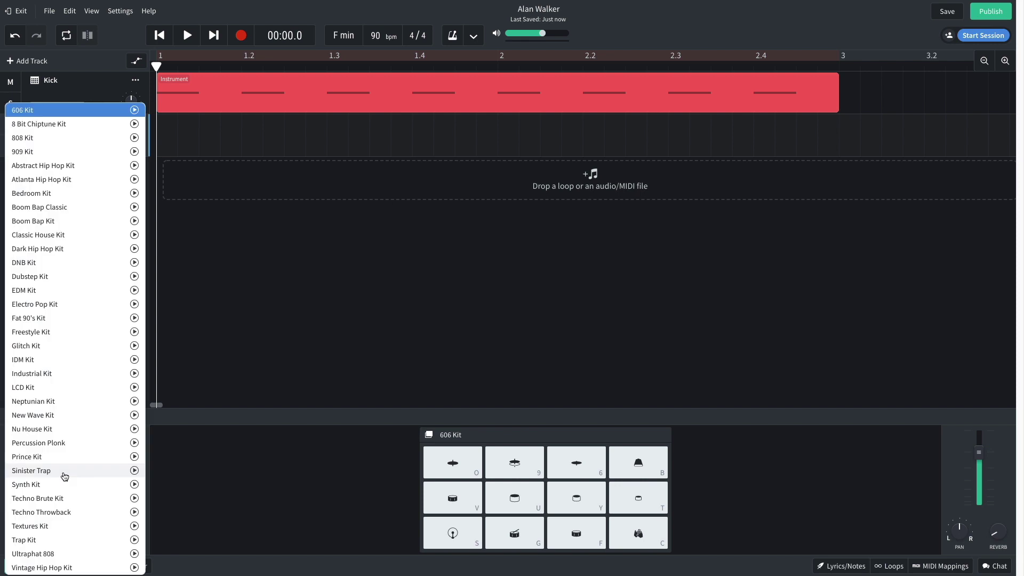
pyautogui.click(62, 512)
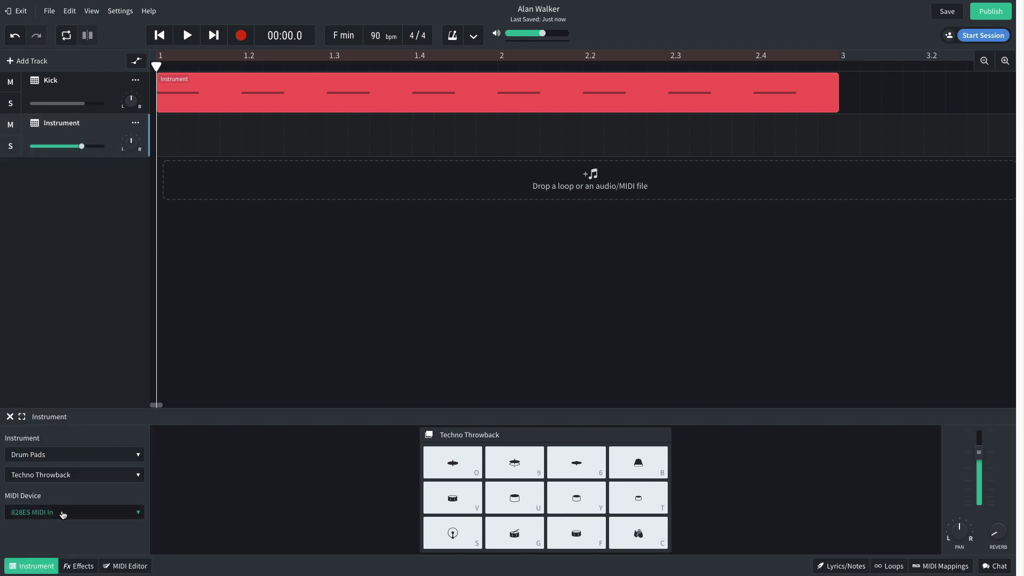
# Step: Add the Studio Reverb effect to the new Techno Throwback track
pyautogui.click(82, 567)
pyautogui.click(193, 483)
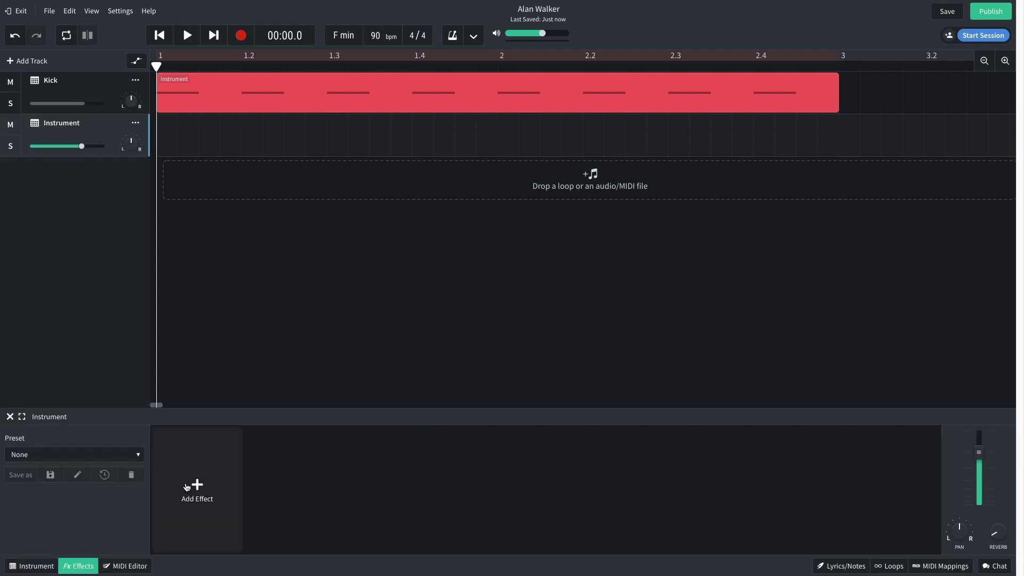
pyautogui.moveTo(186, 487)
pyautogui.moveTo(200, 518)
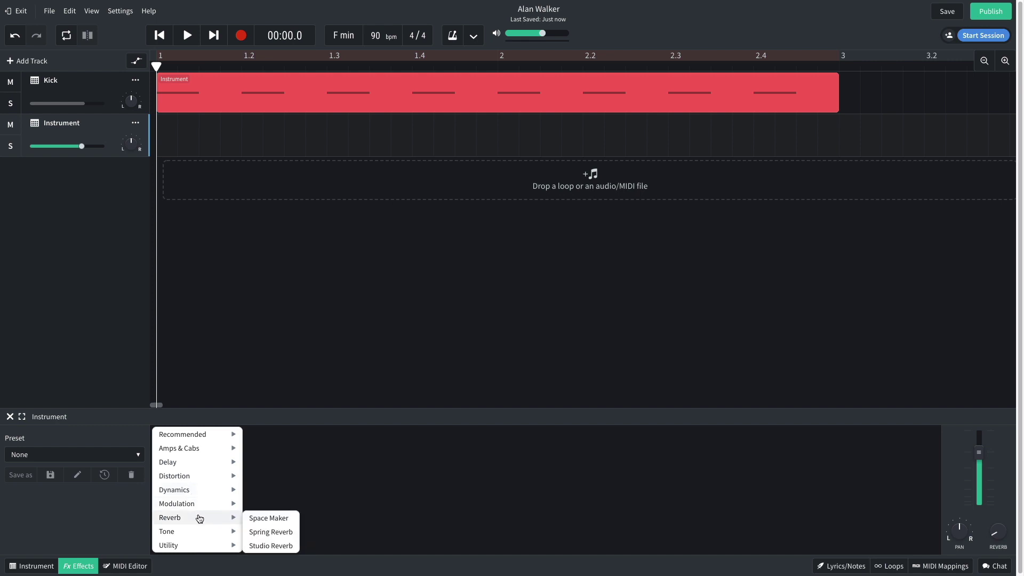
pyautogui.click(270, 545)
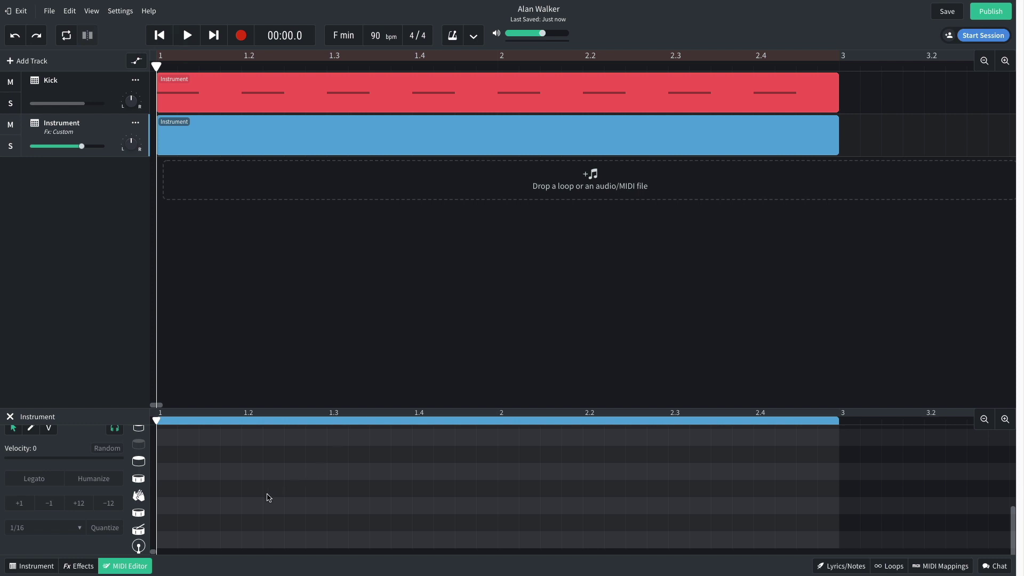
# Step: Enter snare notes at 1.2, 1.4, 2.2 and 2.4 in the second track's region and play the beat
pyautogui.click(251, 505)
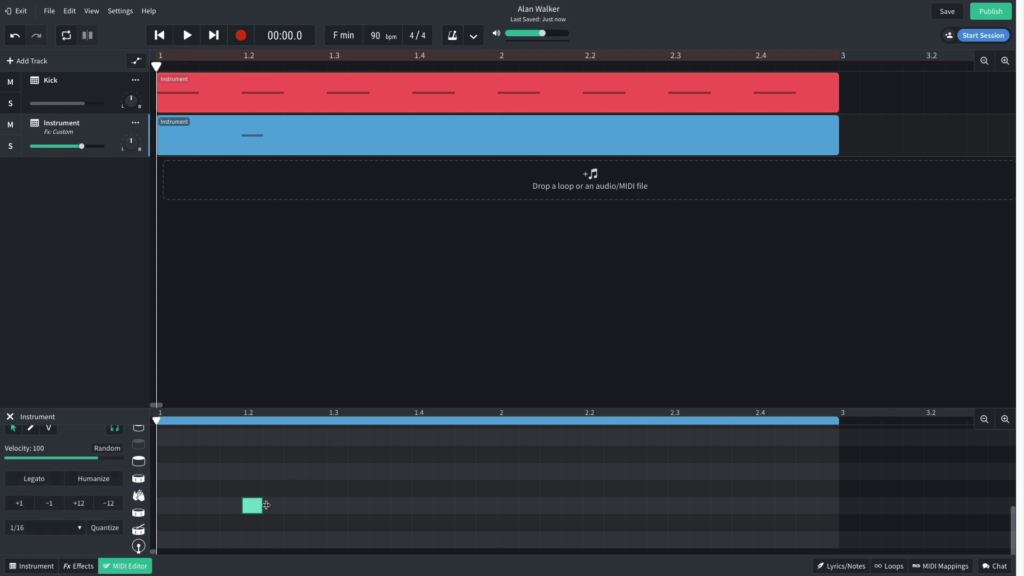
pyautogui.click(421, 507)
pyautogui.click(586, 506)
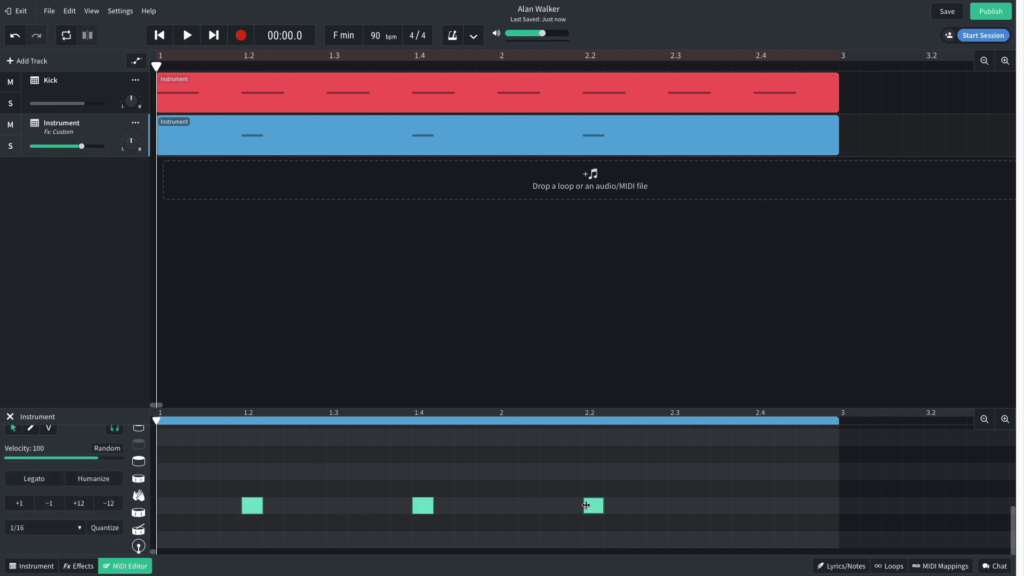
pyautogui.click(761, 506)
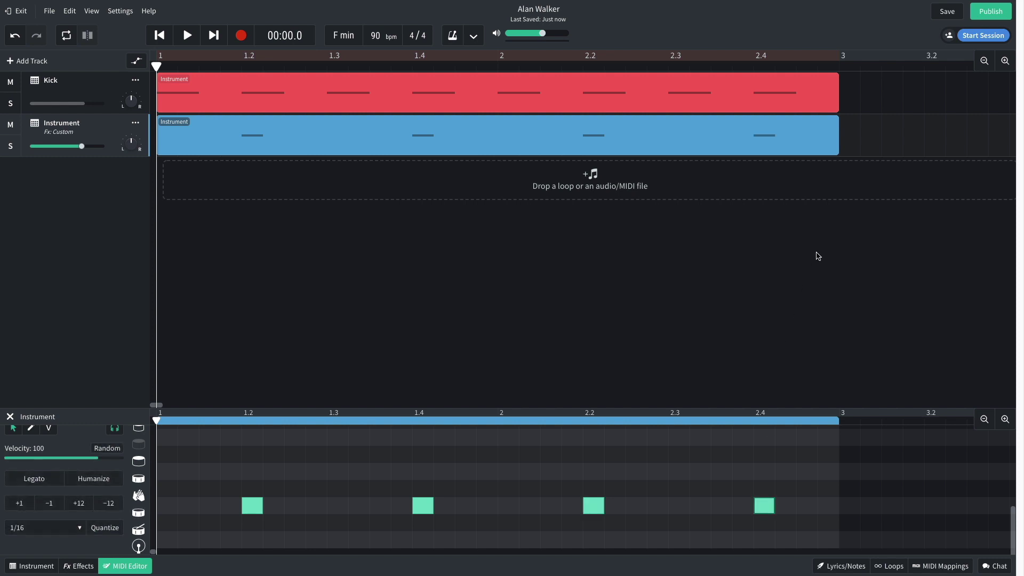
pyautogui.press('space')
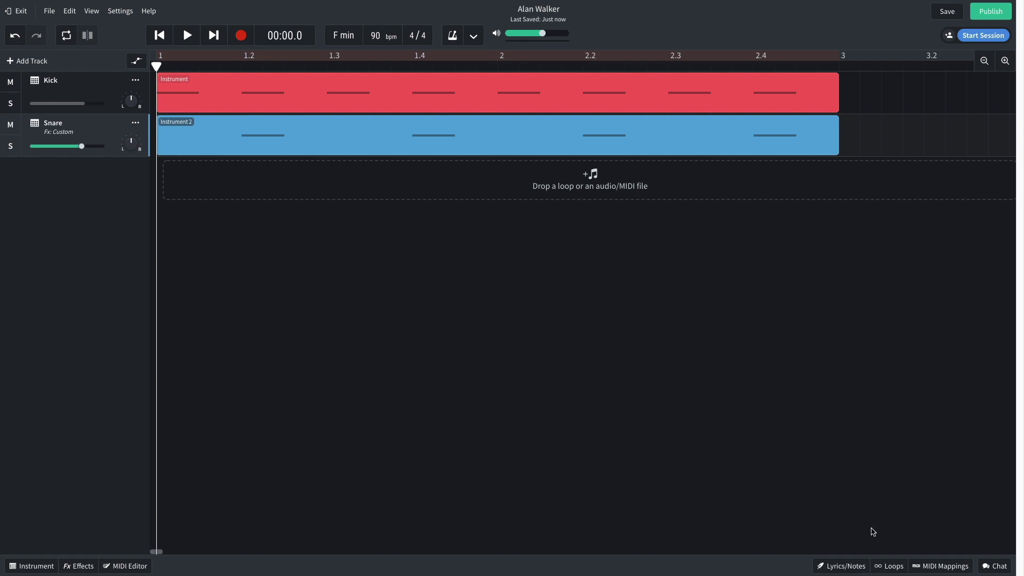
# Step: Search the loop library for "ride" and place Funk One Shot Ride 01 on a new track starting at bar 1
pyautogui.click(899, 565)
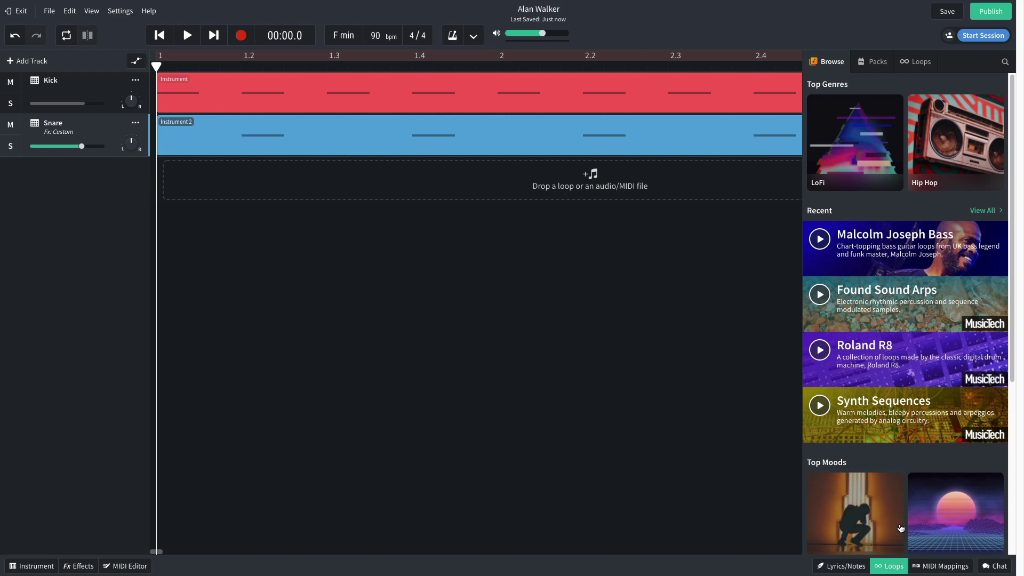
pyautogui.click(910, 68)
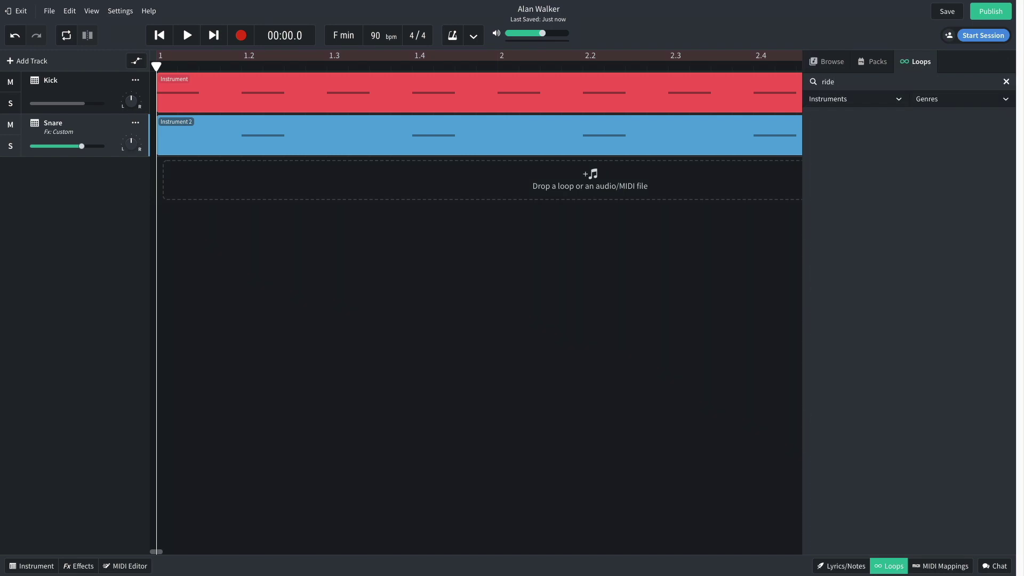
pyautogui.scroll(-3, 873, 277)
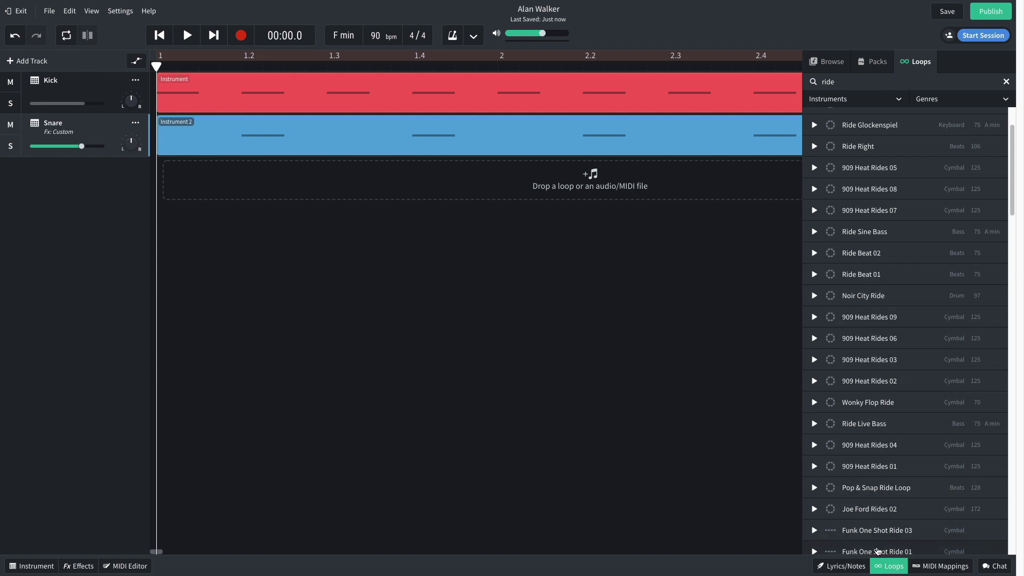
pyautogui.moveTo(877, 550); pyautogui.dragTo(232, 181)
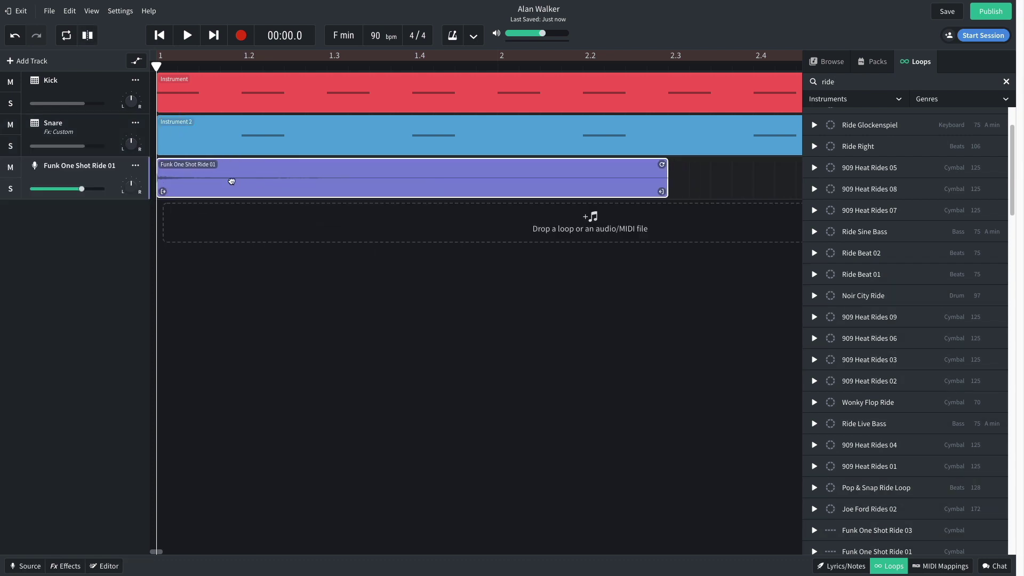
# Step: Fill bars 1 and 2 of the ride track with one-beat ride clips and play the pattern
pyautogui.click(889, 567)
pyautogui.moveTo(662, 189); pyautogui.dragTo(779, 177)
pyautogui.press('space')
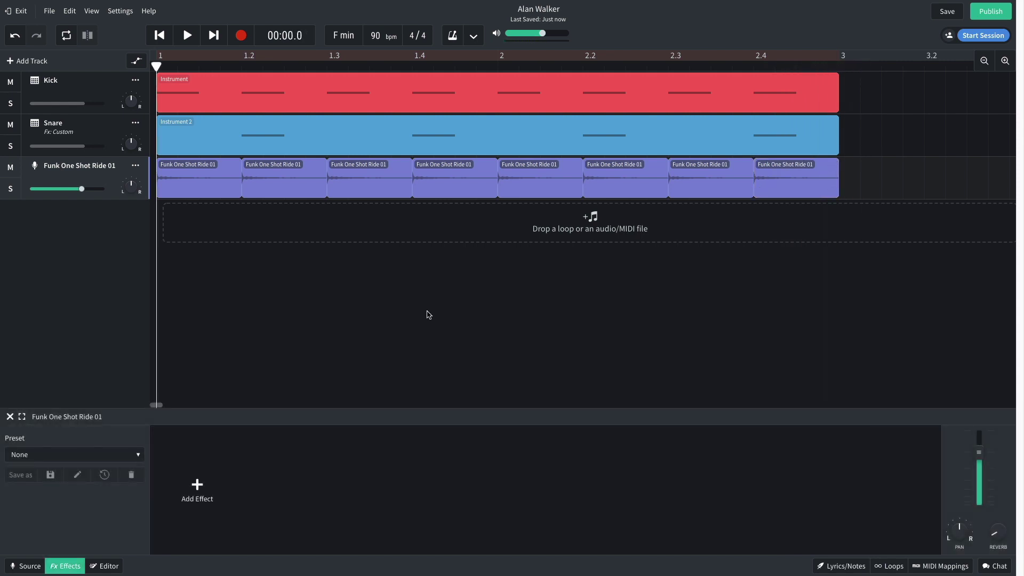
# Step: Add the EQ3-M equalizer to the ride track, raise its high band slightly and play the beat
pyautogui.click(187, 481)
pyautogui.moveTo(199, 530)
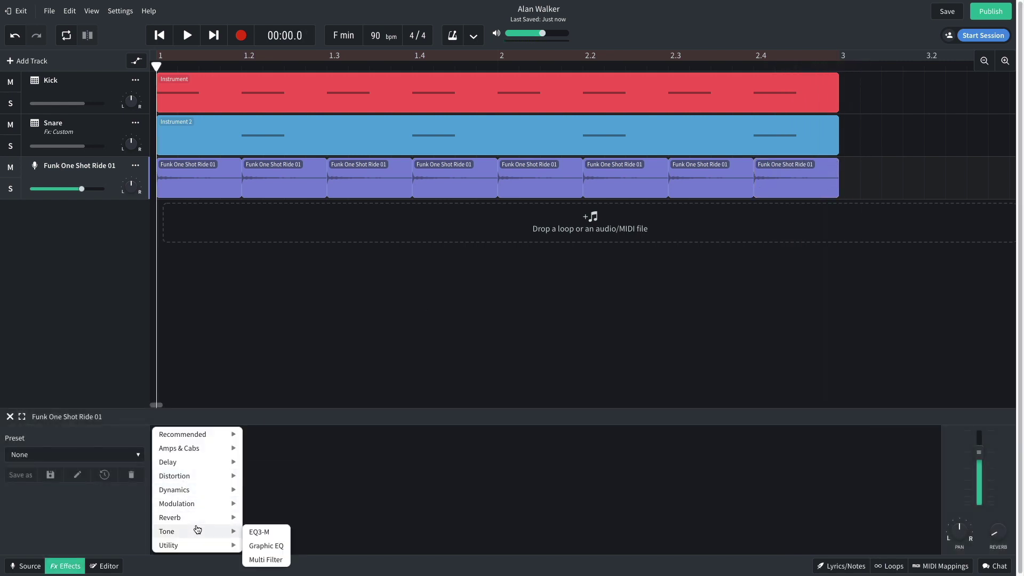
pyautogui.click(257, 533)
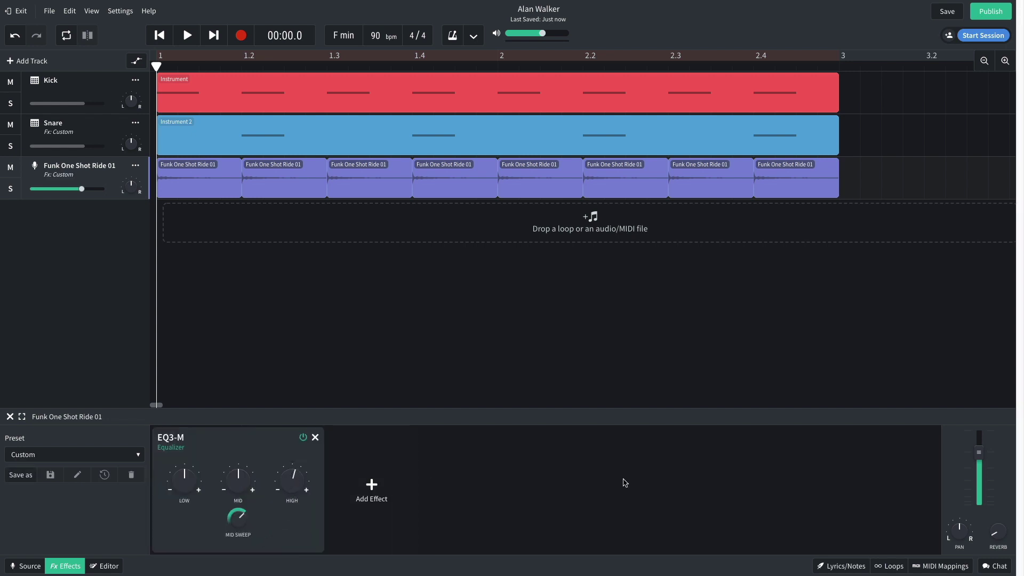
pyautogui.press('space')
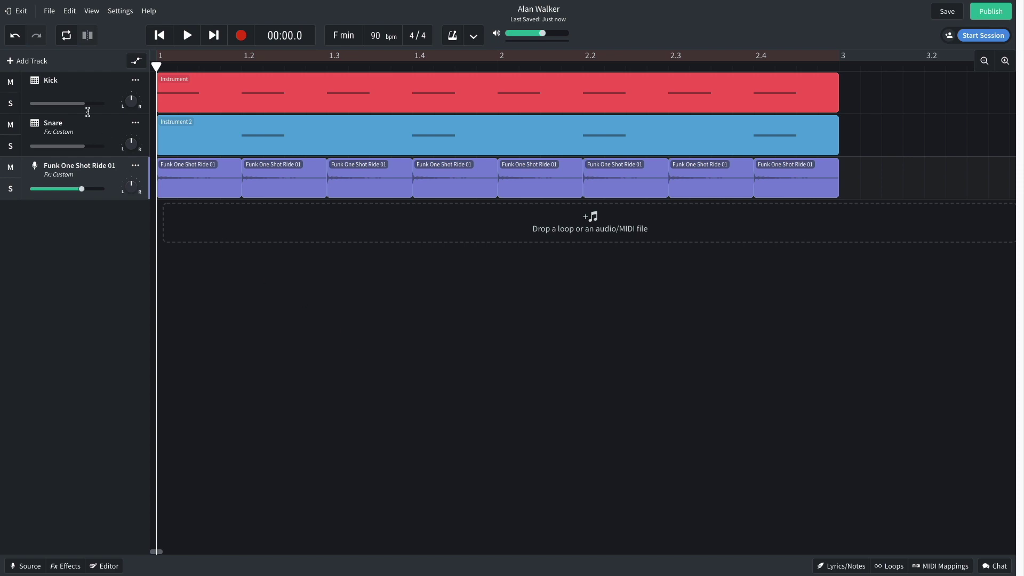
# Step: Add a virtual instrument track and load the Ultraphat 808 kit from the Drum Pads category
pyautogui.click(45, 69)
pyautogui.click(310, 269)
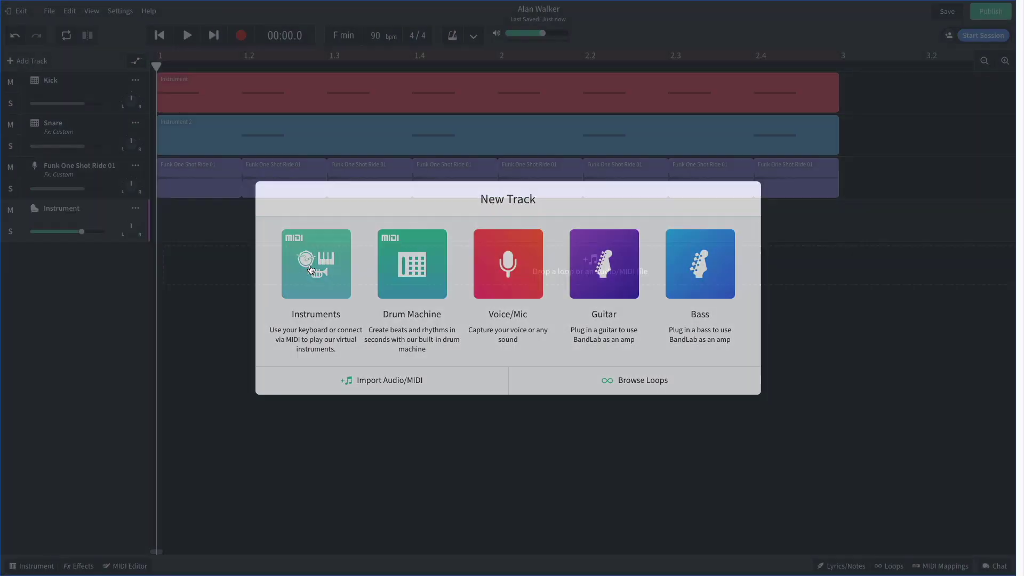
pyautogui.click(33, 566)
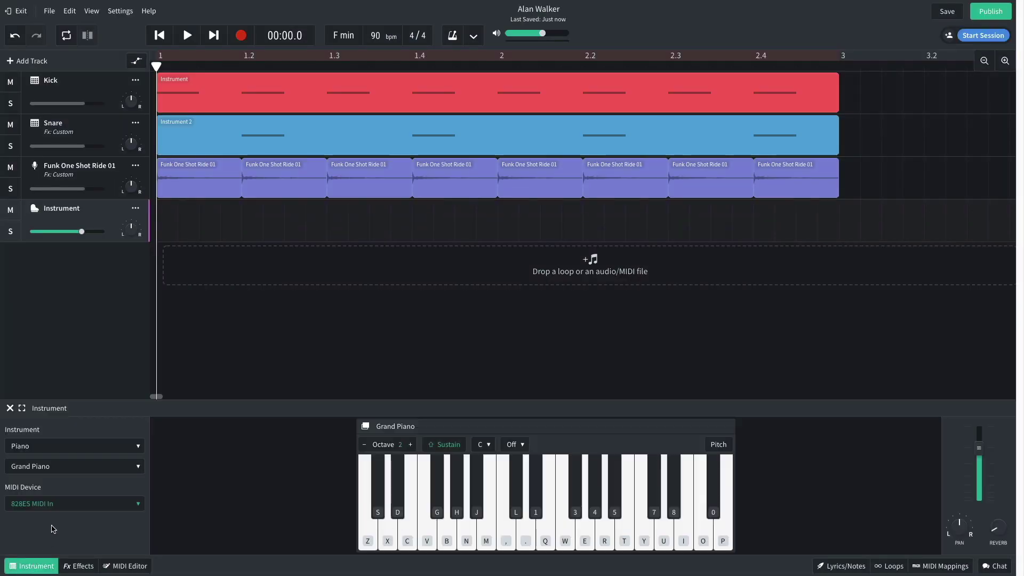
pyautogui.click(64, 446)
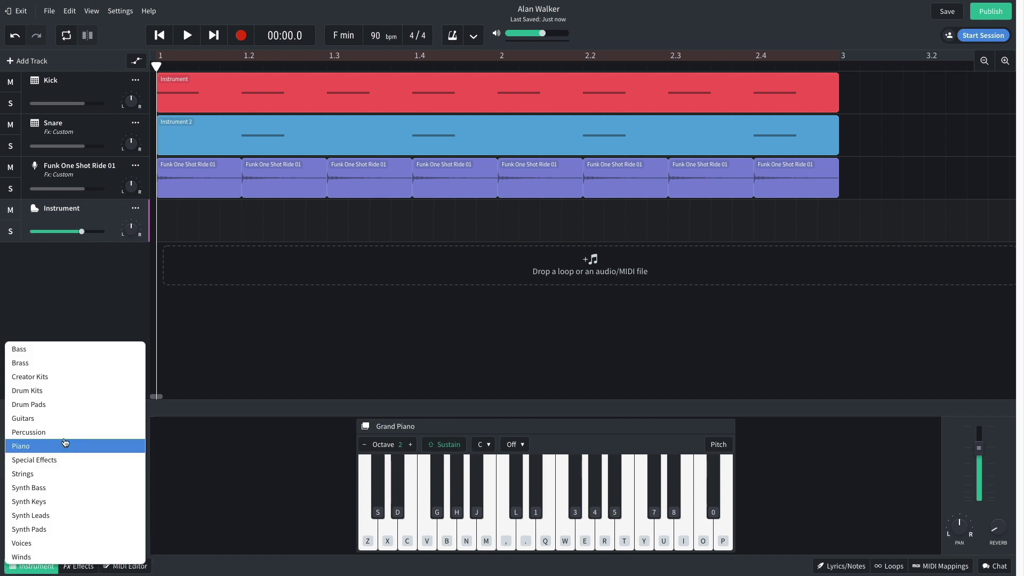
pyautogui.click(62, 405)
pyautogui.click(58, 474)
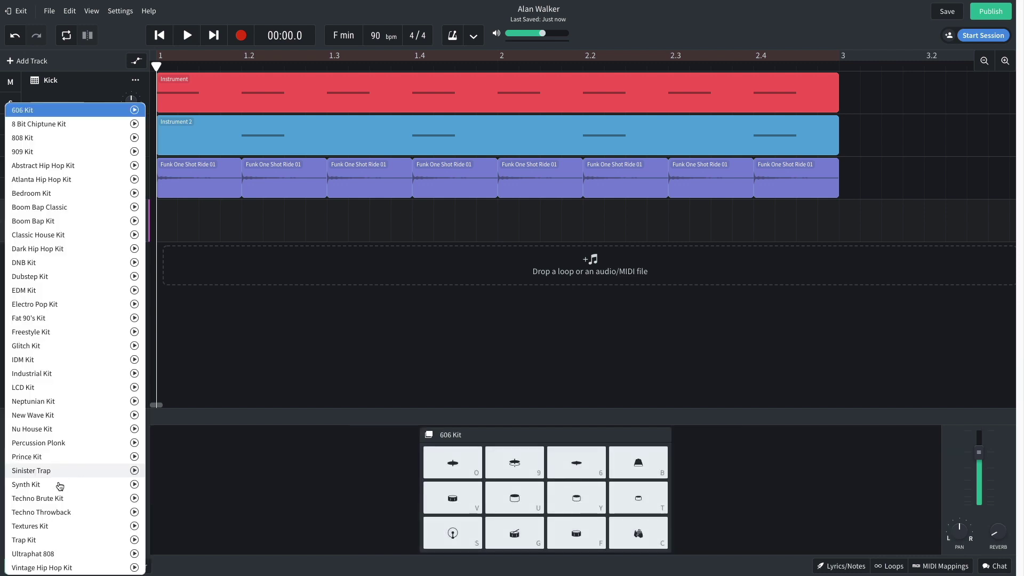
pyautogui.click(77, 554)
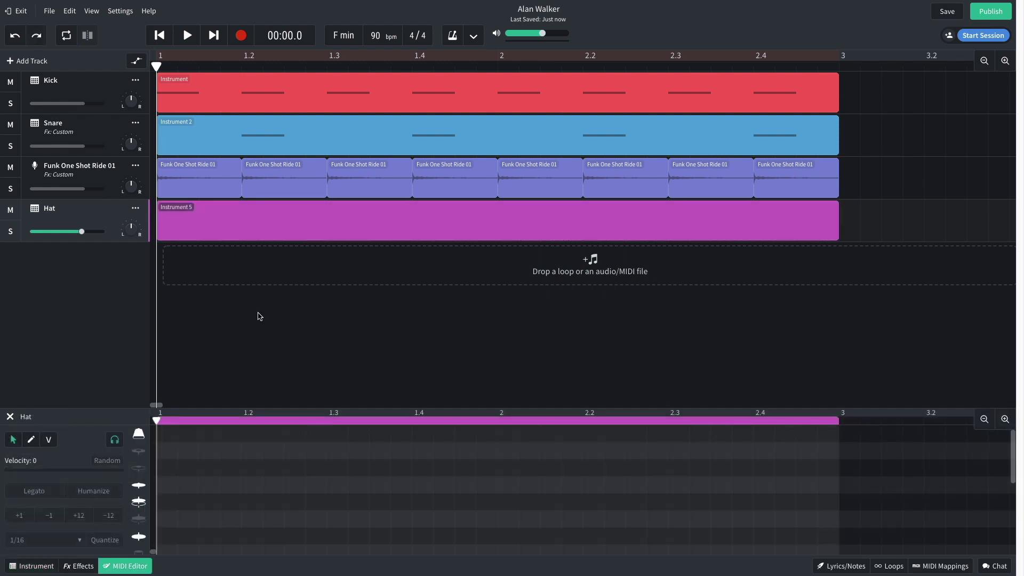
pyautogui.click(93, 15)
pyautogui.moveTo(109, 50)
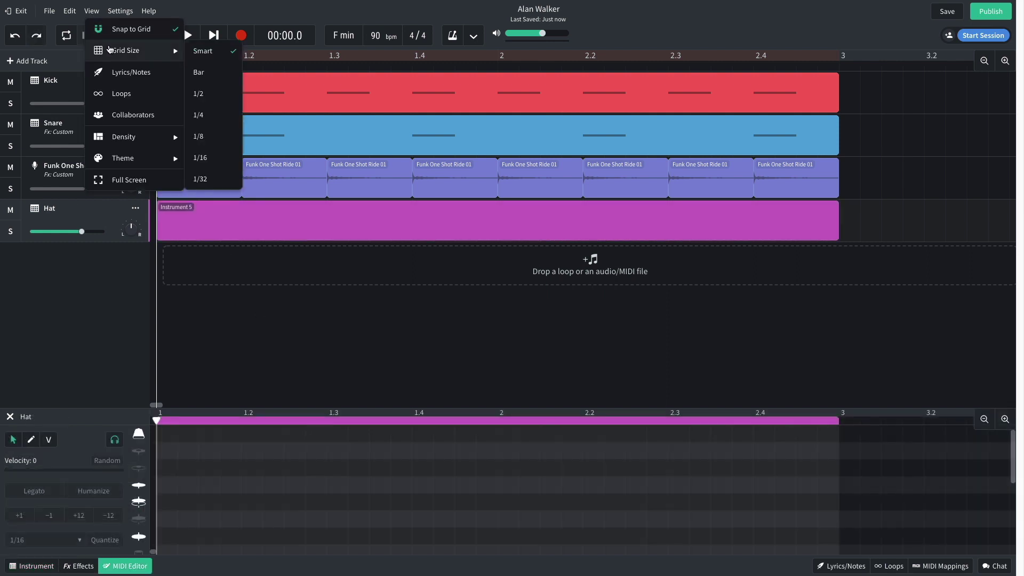
pyautogui.click(302, 345)
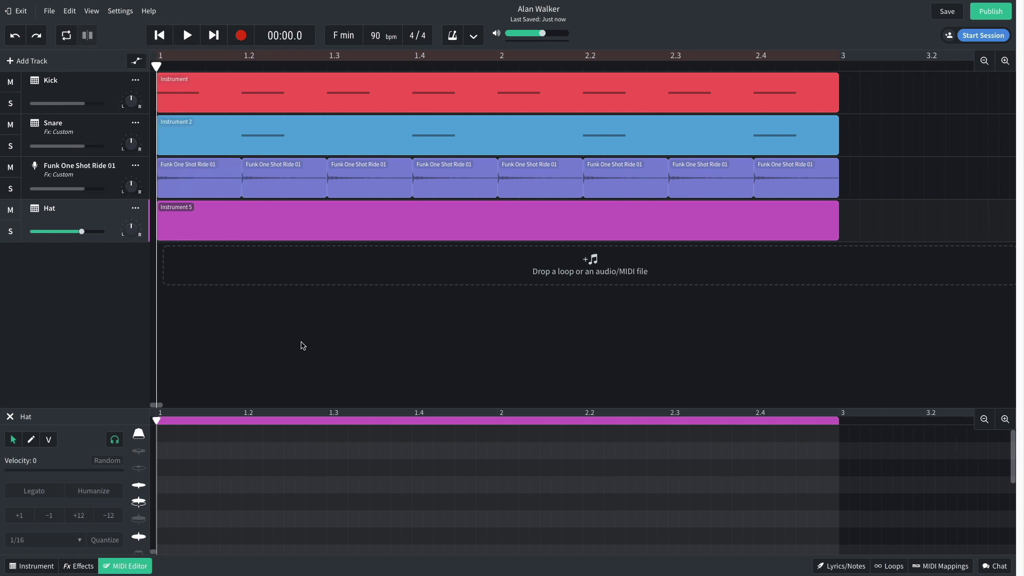
# Step: Enter three consecutive 1/32 hat notes halfway through beat 1.3, just before 2.4 and halfway through beat 2.4, and play the beat
pyautogui.click(378, 537)
pyautogui.click(386, 537)
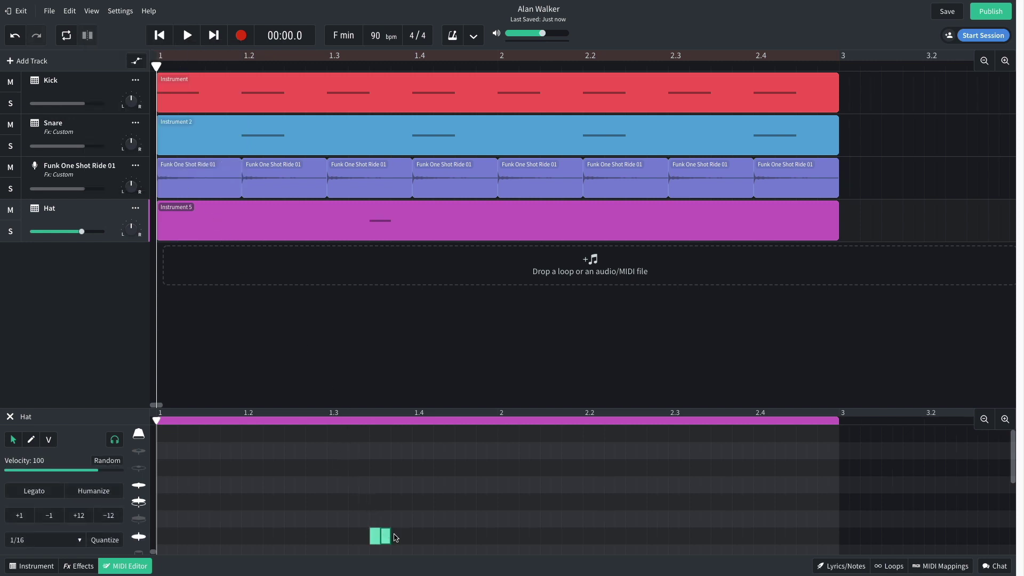
pyautogui.click(396, 536)
pyautogui.click(726, 537)
pyautogui.click(736, 537)
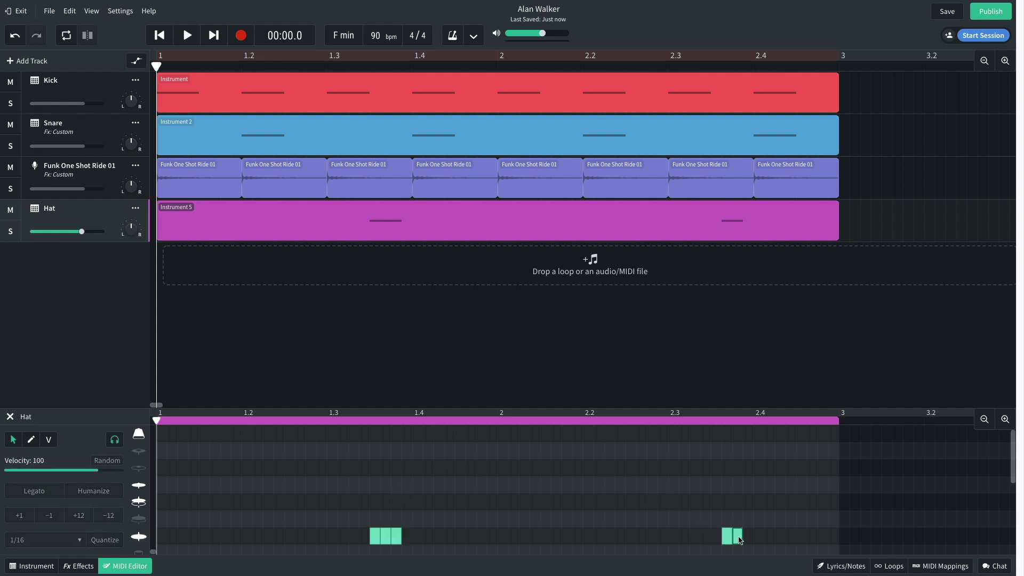
pyautogui.click(748, 536)
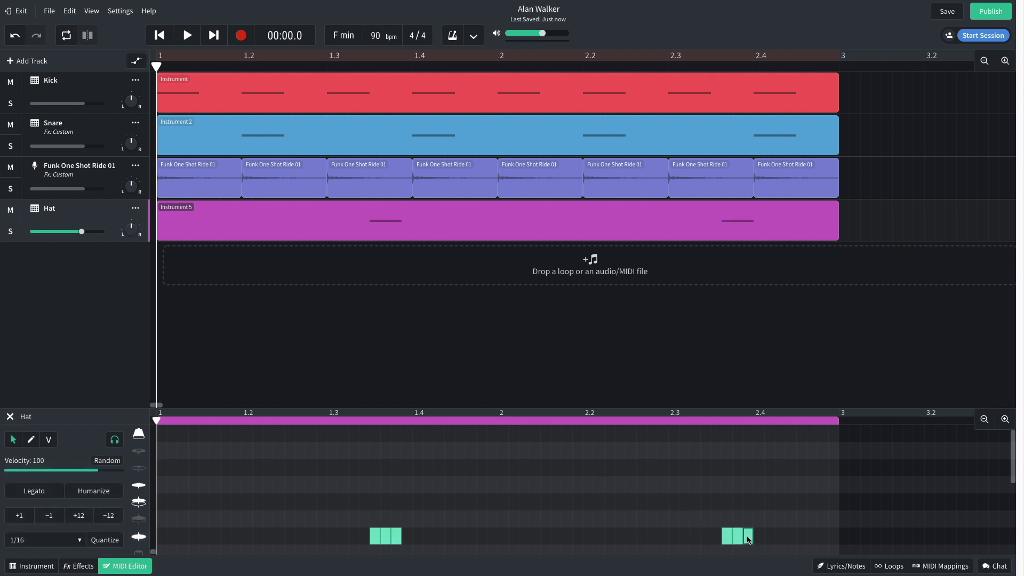
pyautogui.click(801, 537)
pyautogui.click(811, 537)
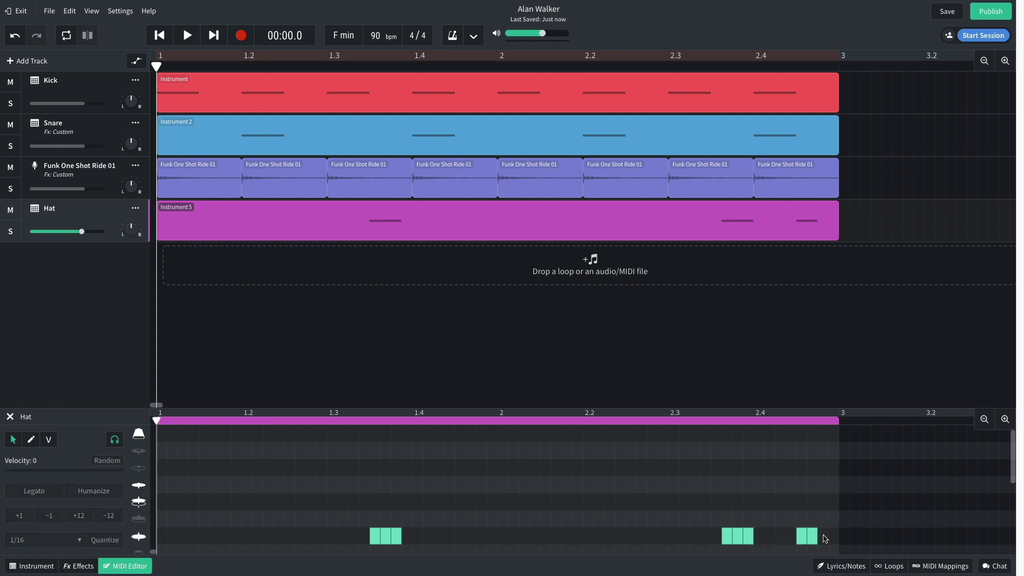
pyautogui.click(823, 536)
pyautogui.press('space')
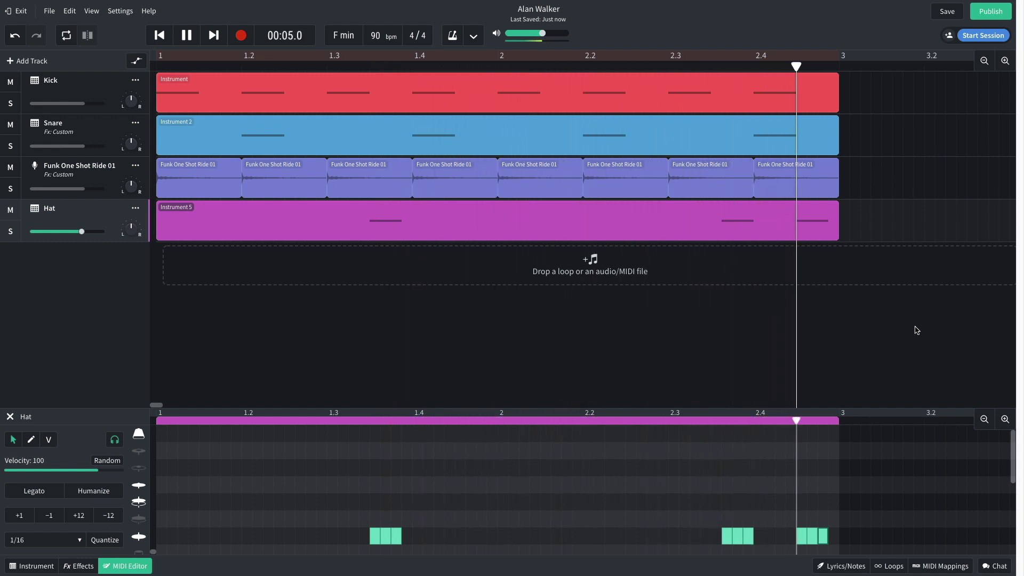
# Step: Lower the velocity of the middle note in each of the three hat groups and play the beat
pyautogui.click(387, 520)
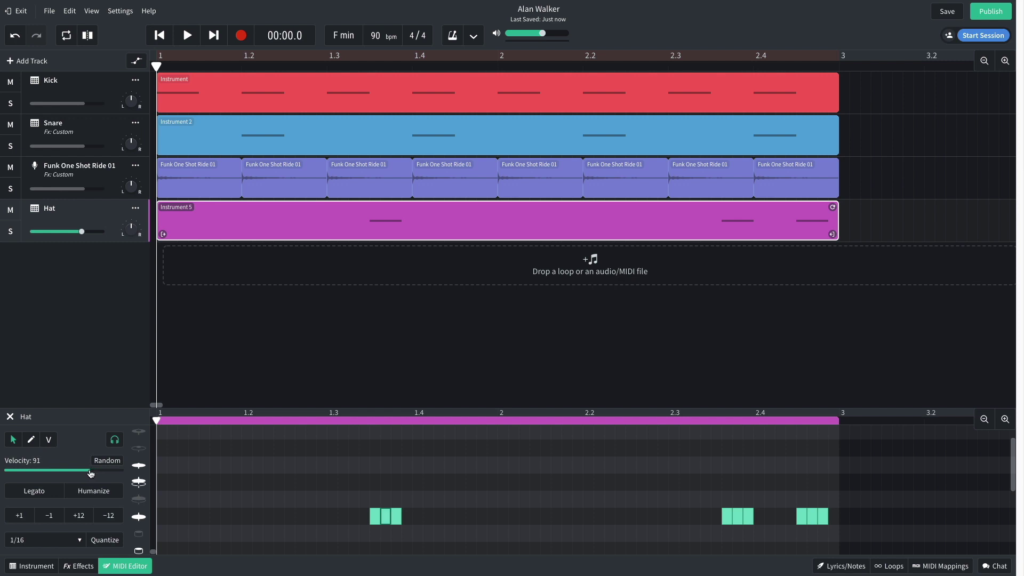
pyautogui.click(734, 519)
pyautogui.click(815, 517)
pyautogui.press('space')
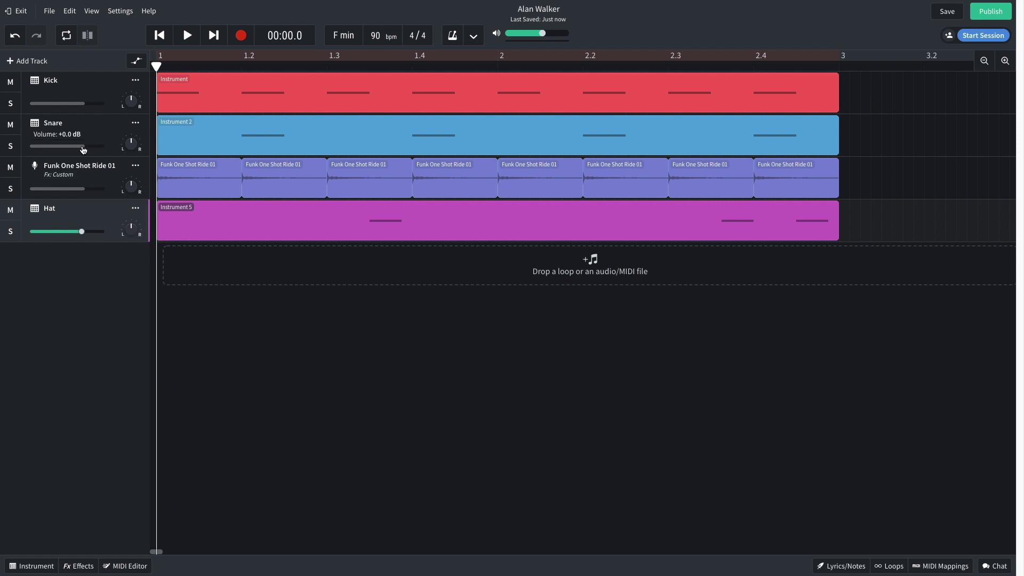
# Step: Raise the snare track's volume to its maximum and lower the ride track's volume to about -3.3 dB
pyautogui.moveTo(84, 147); pyautogui.dragTo(101, 146)
pyautogui.moveTo(86, 191); pyautogui.dragTo(84, 192)
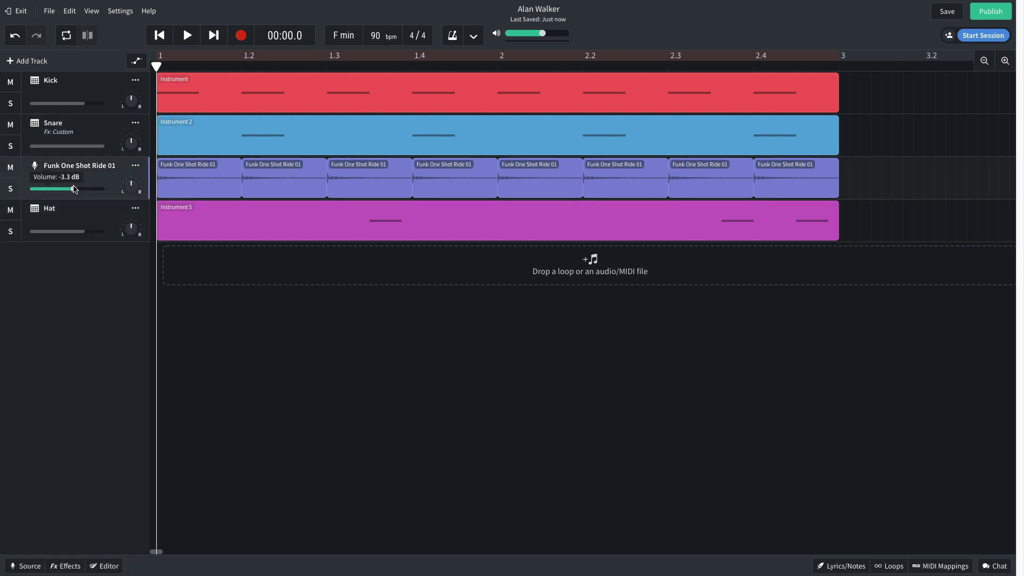
pyautogui.click(91, 338)
pyautogui.click(81, 231)
# Step: Add another virtual instrument track and load Classic Synth Bass from the Synth Bass category
pyautogui.click(40, 63)
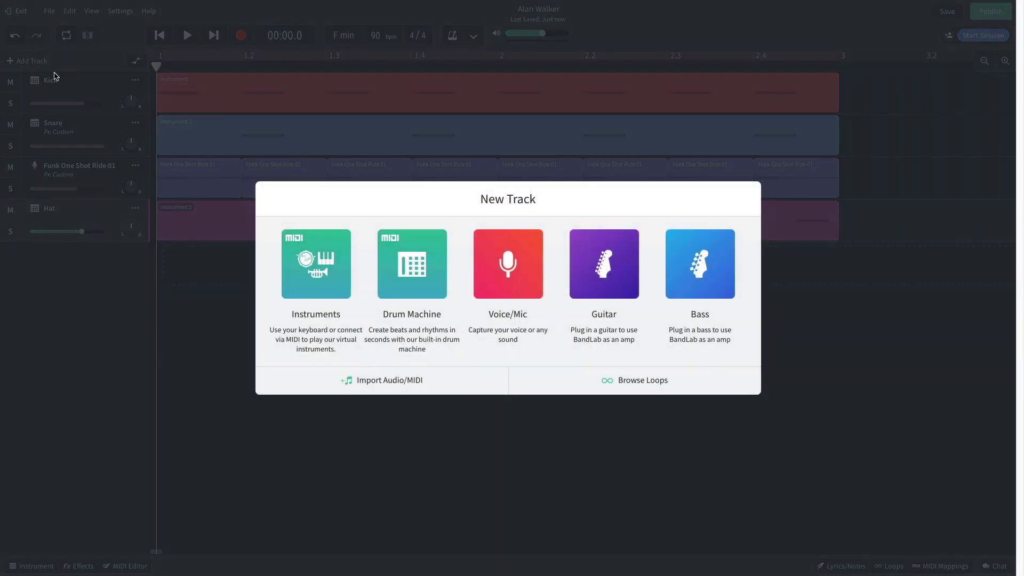
pyautogui.click(315, 267)
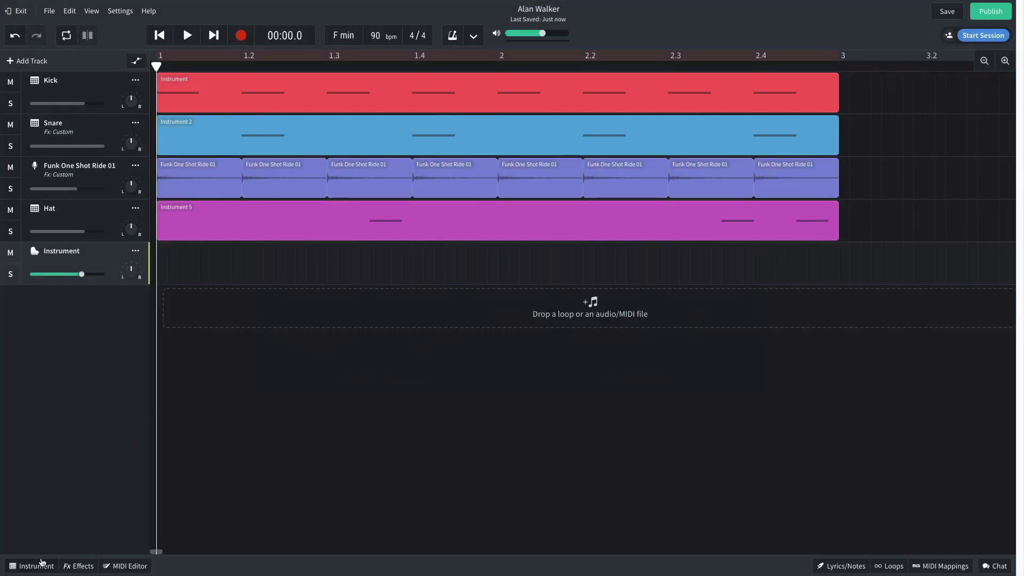
pyautogui.click(42, 561)
pyautogui.click(56, 446)
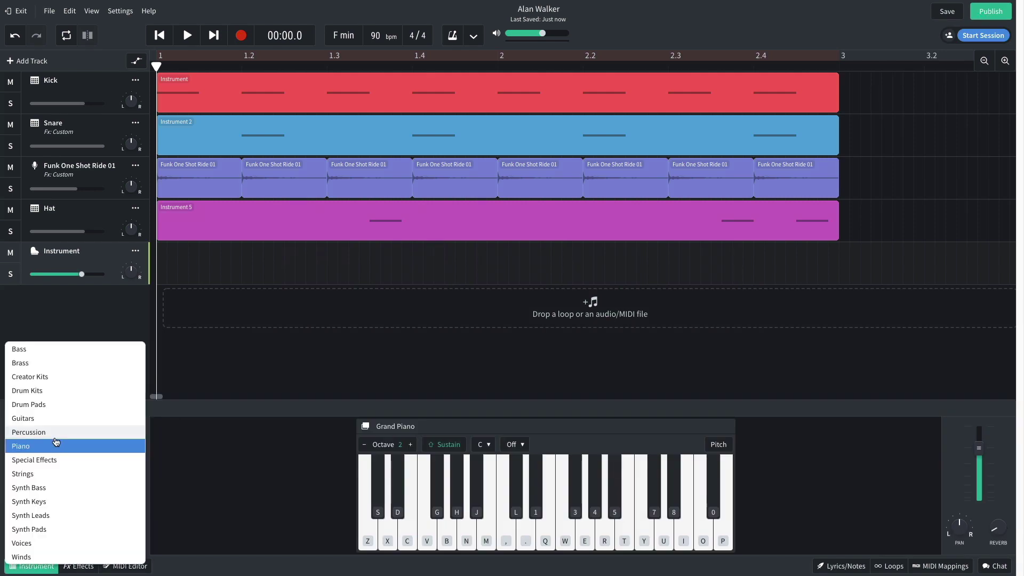
pyautogui.click(57, 486)
pyautogui.click(66, 464)
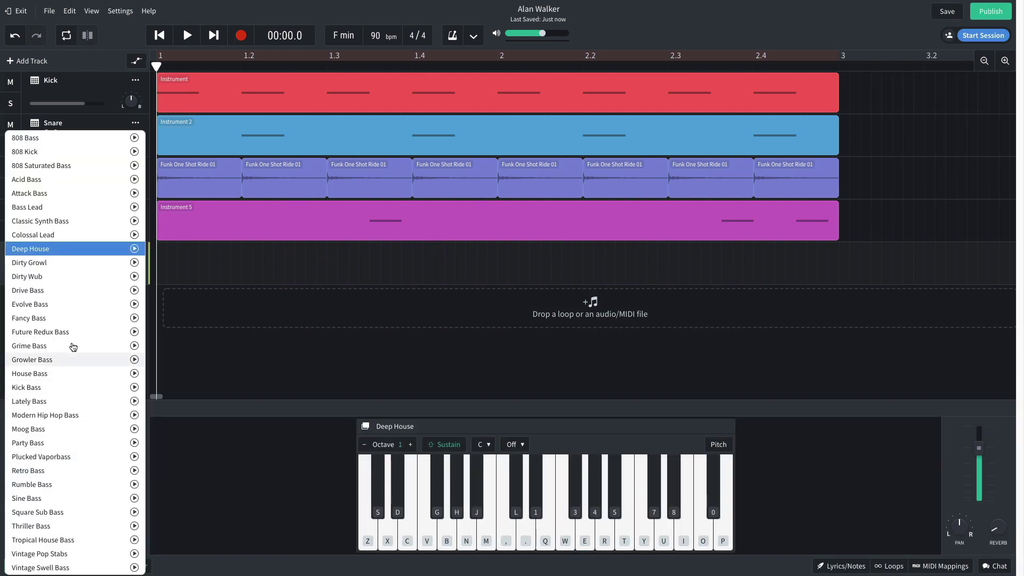
pyautogui.click(84, 221)
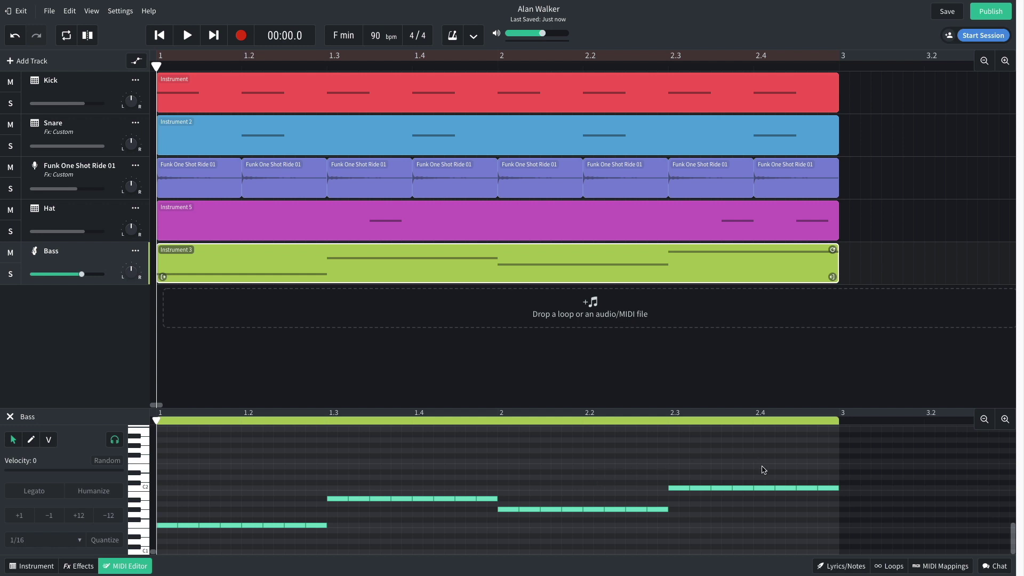
# Step: Clear the first 1/16 bass note of every beat and split the middle notes in beats 1.3 and 2.3 into 1/32 notes
pyautogui.press('space')
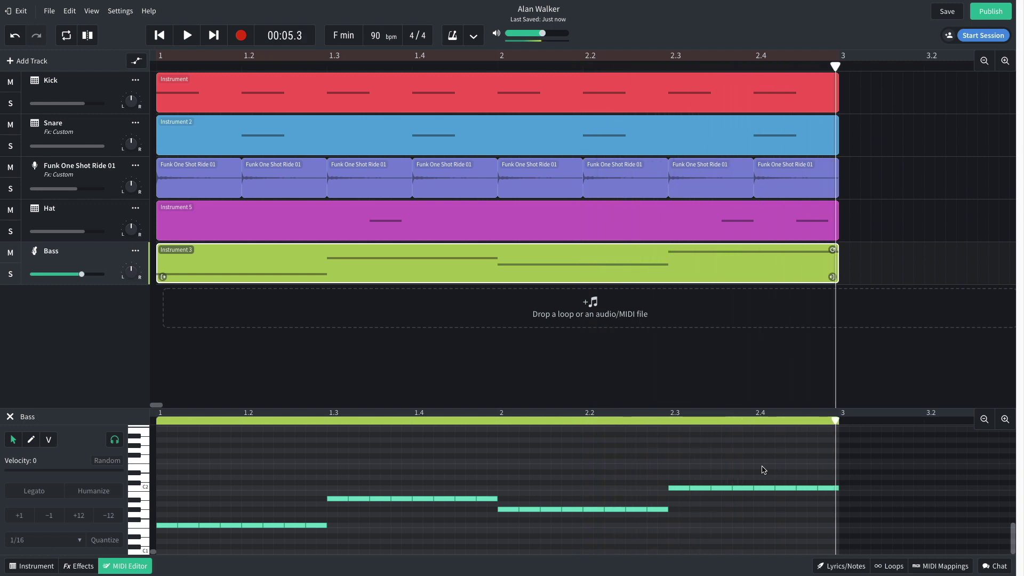
pyautogui.hotkey('ctrl', 'z')
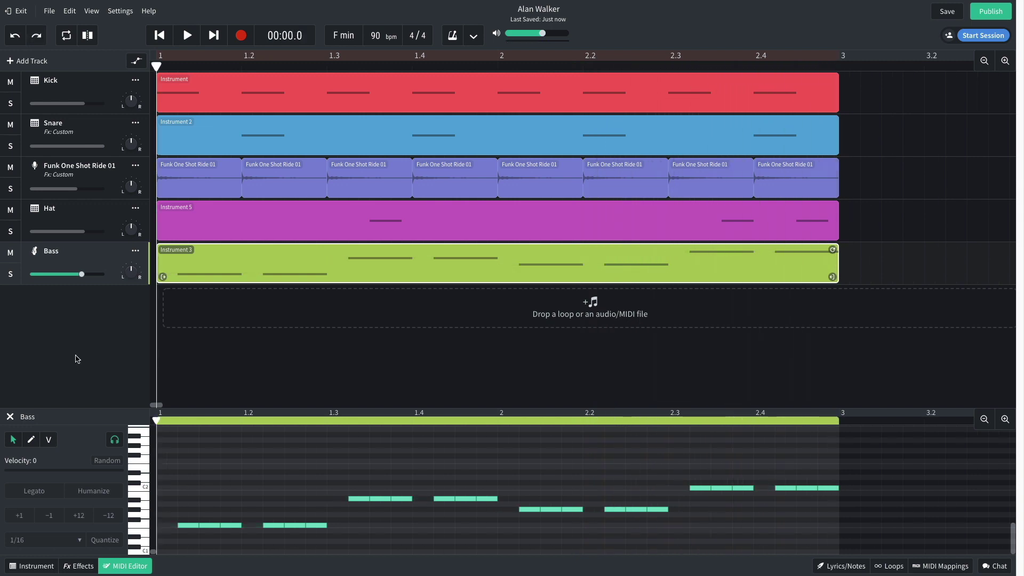
pyautogui.click(92, 11)
pyautogui.moveTo(139, 51)
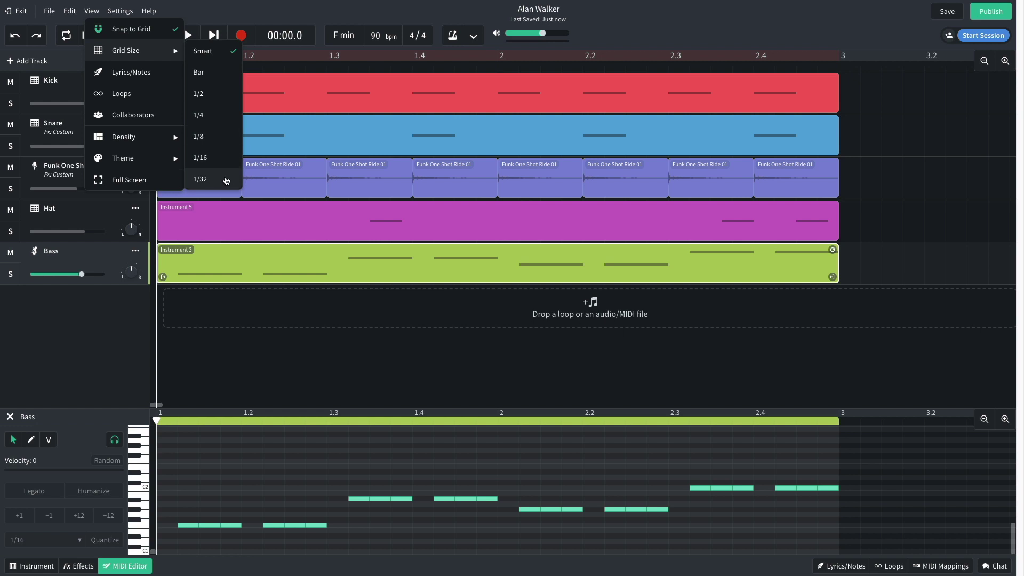
pyautogui.click(387, 499)
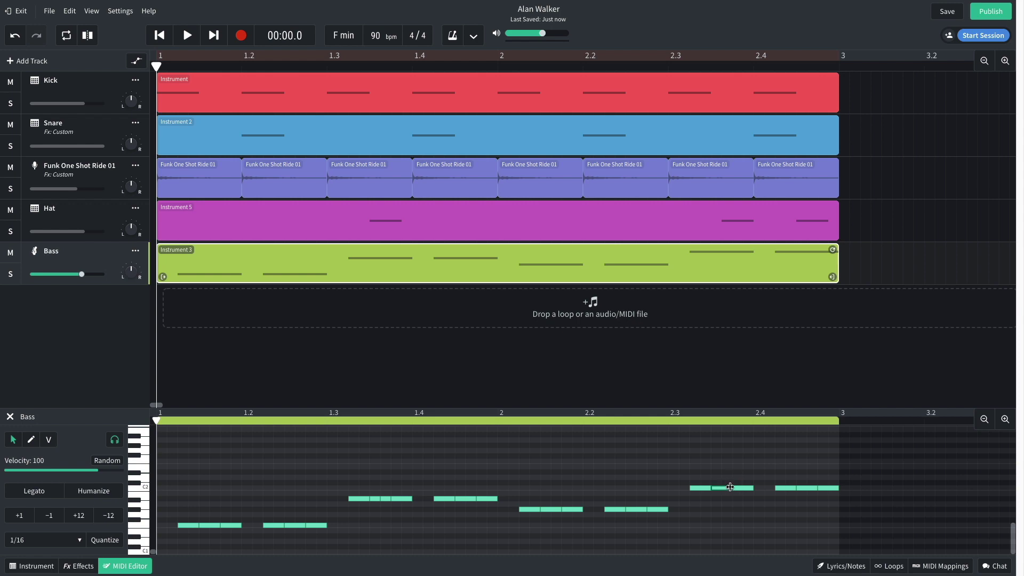
pyautogui.moveTo(730, 487); pyautogui.dragTo(723, 488)
pyautogui.press('space')
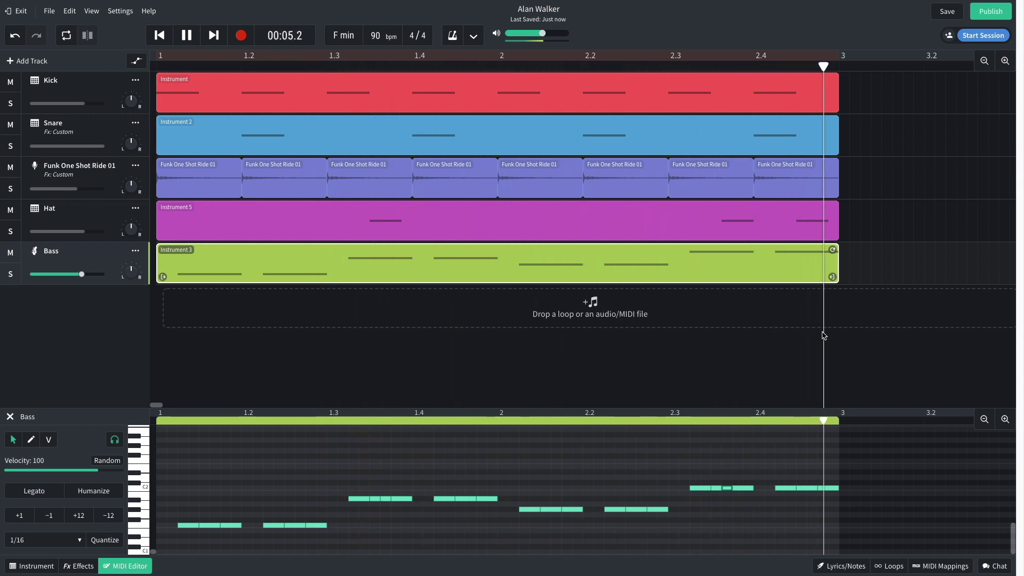
pyautogui.press('space')
# Step: Apply the Phat effects preset to the bass track
pyautogui.click(78, 566)
pyautogui.click(86, 456)
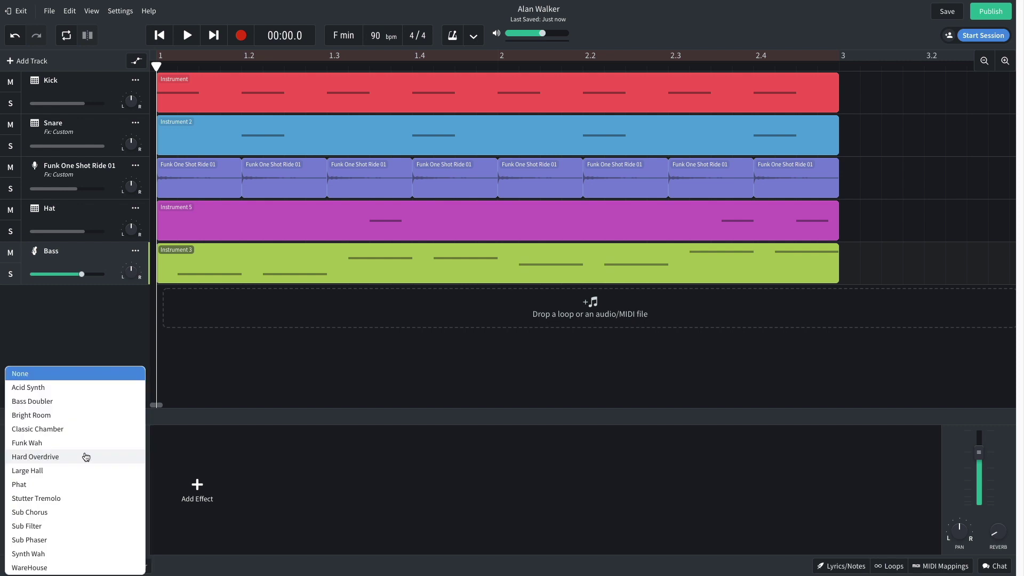
pyautogui.click(71, 483)
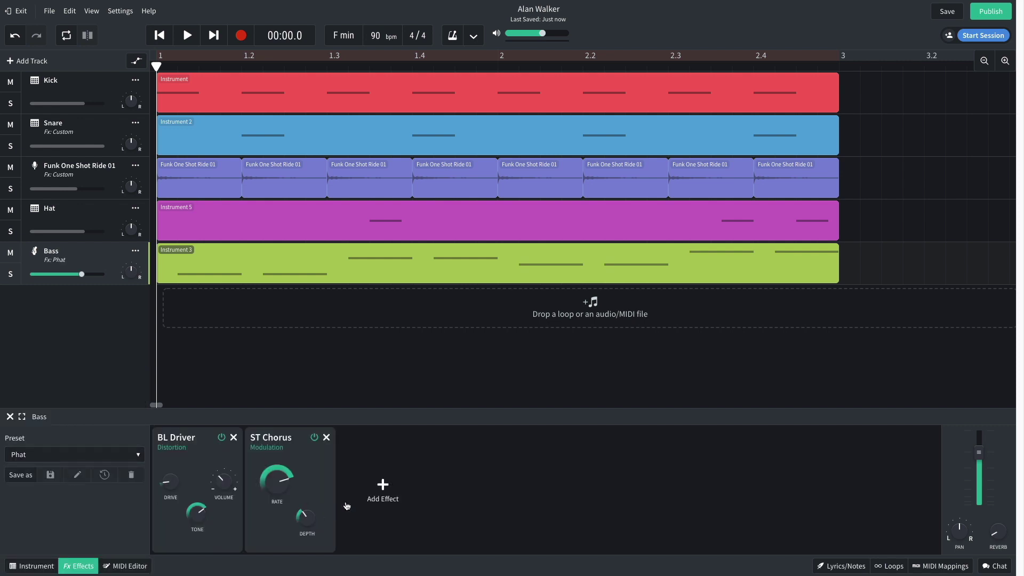
# Step: Add the EQ3-M equalizer to the bass track, raise its mid band to about +9.7 dB and play the track
pyautogui.click(363, 499)
pyautogui.moveTo(387, 535)
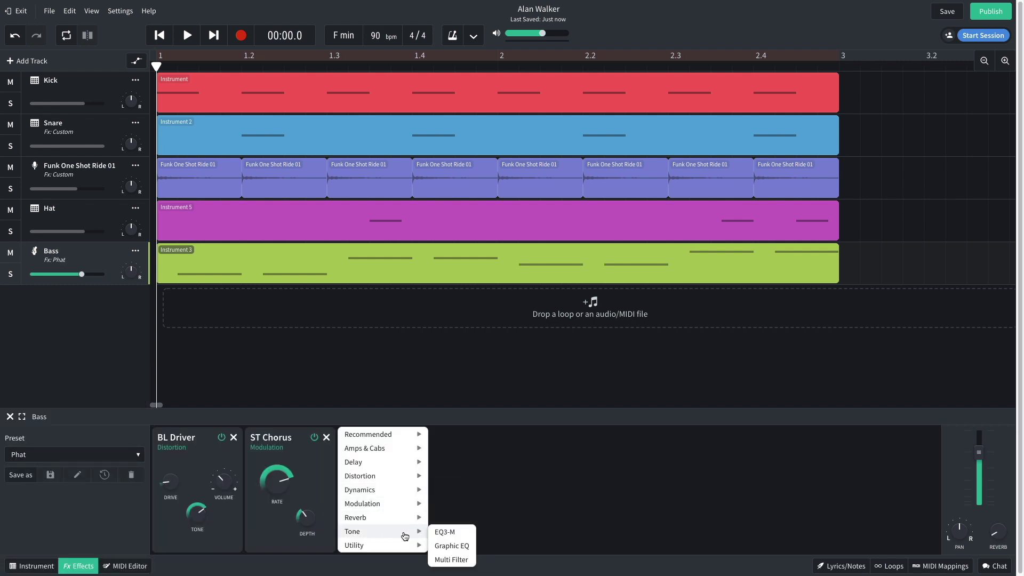
pyautogui.click(444, 531)
pyautogui.moveTo(424, 486); pyautogui.dragTo(421, 468)
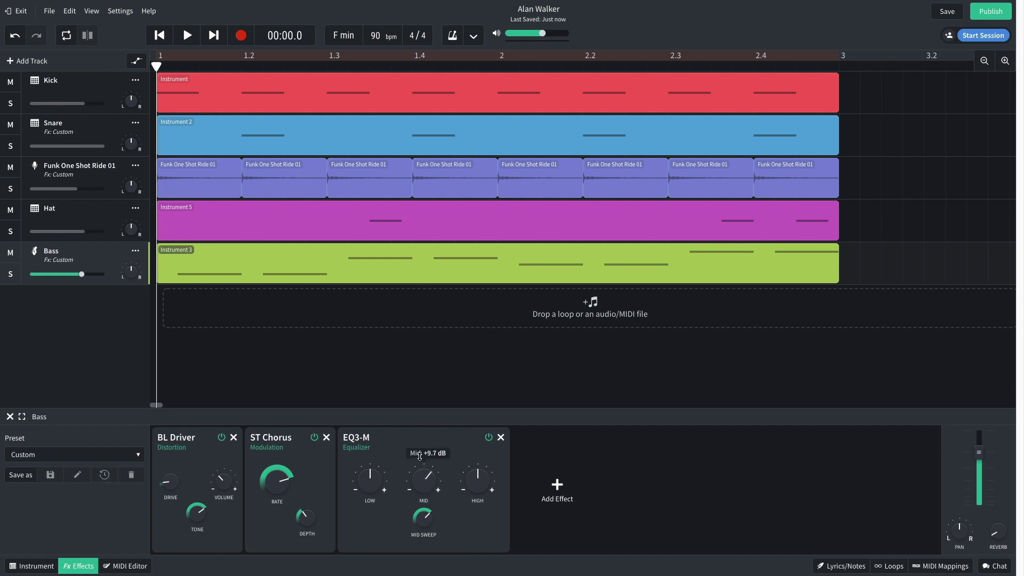
pyautogui.press('space')
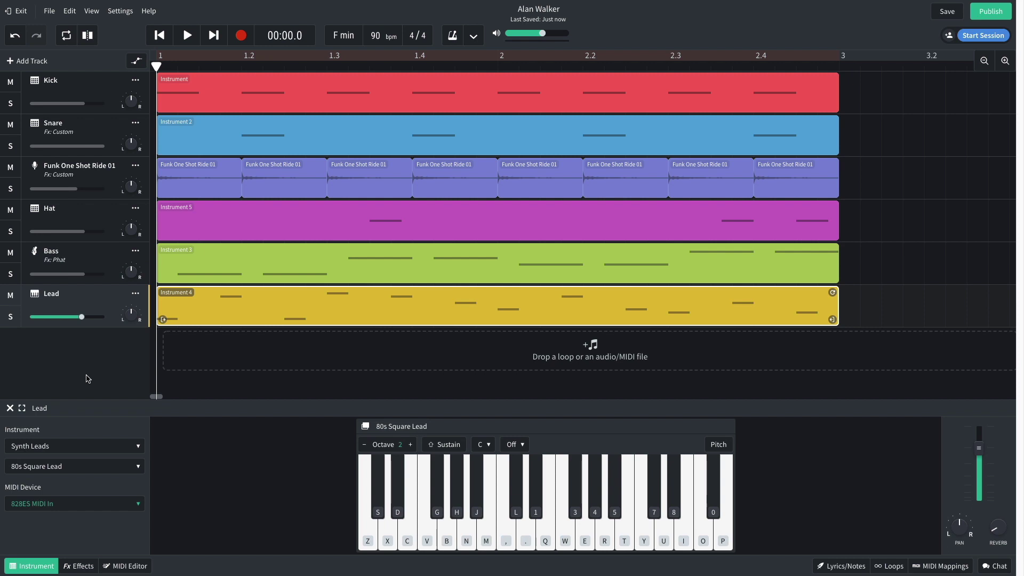
# Step: Add the Studio Reverb effect to the Lead track with a mix of about 6.9 and play the track
pyautogui.click(128, 567)
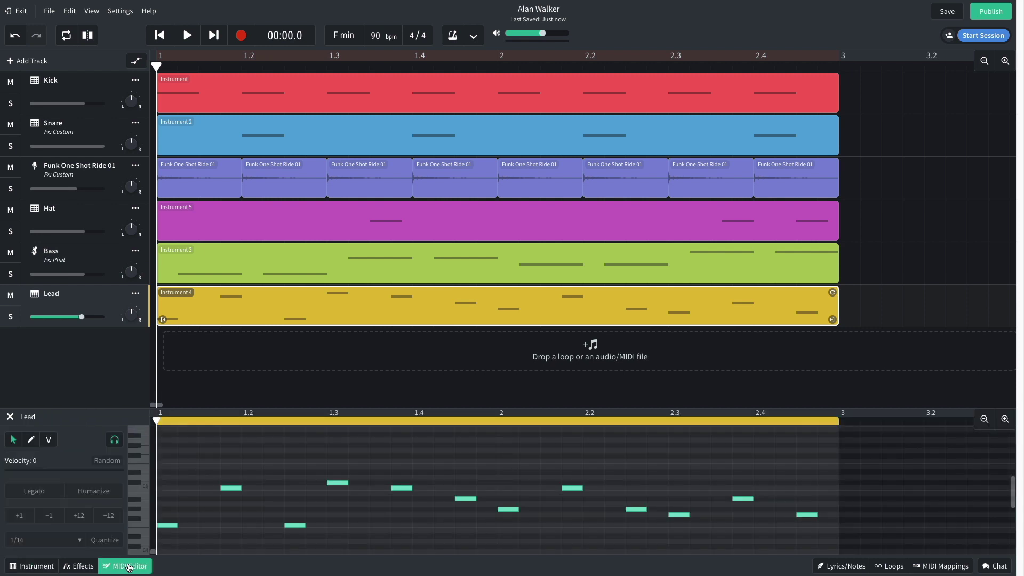
pyautogui.click(78, 566)
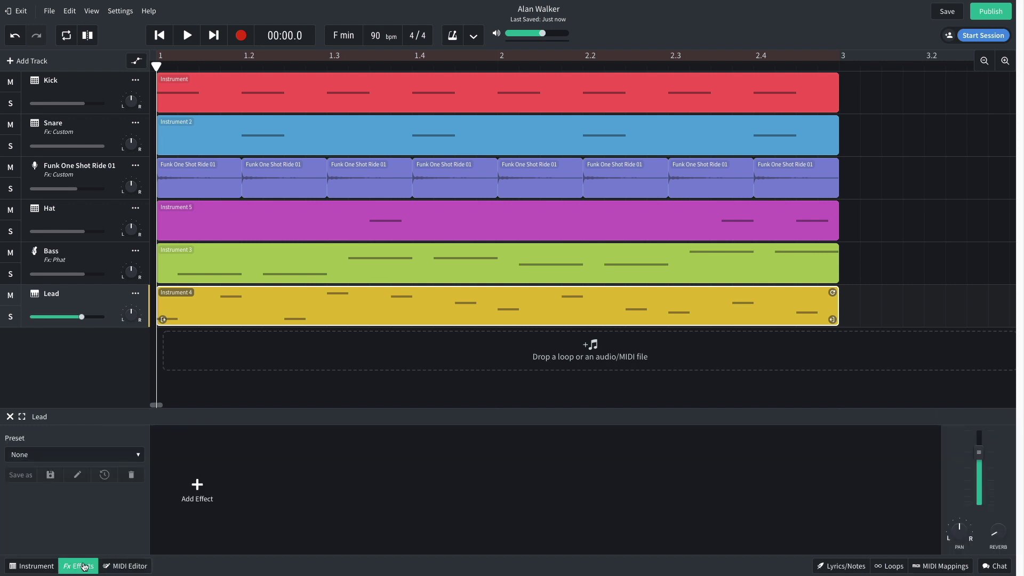
pyautogui.click(189, 485)
pyautogui.moveTo(185, 518)
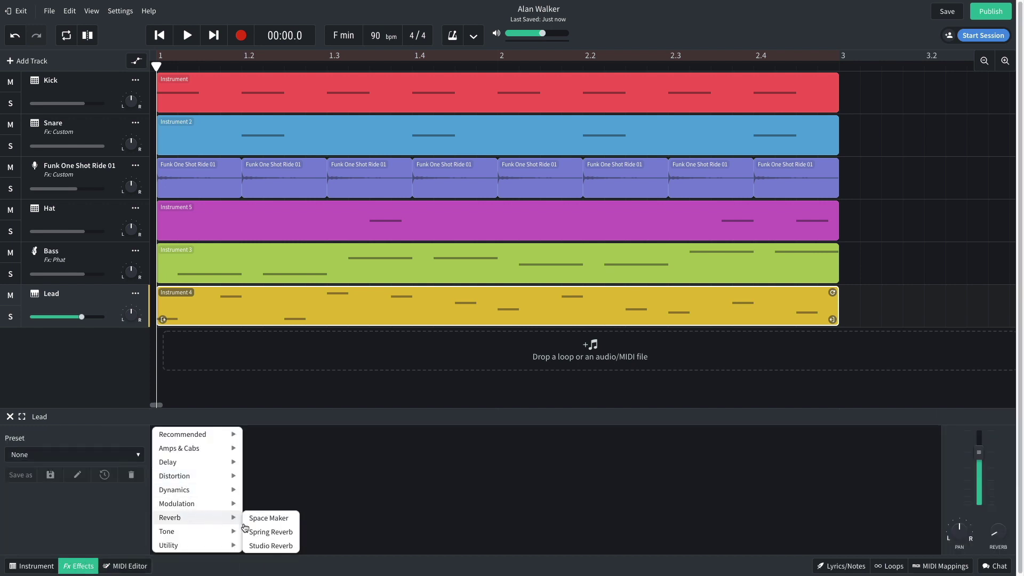
pyautogui.click(265, 545)
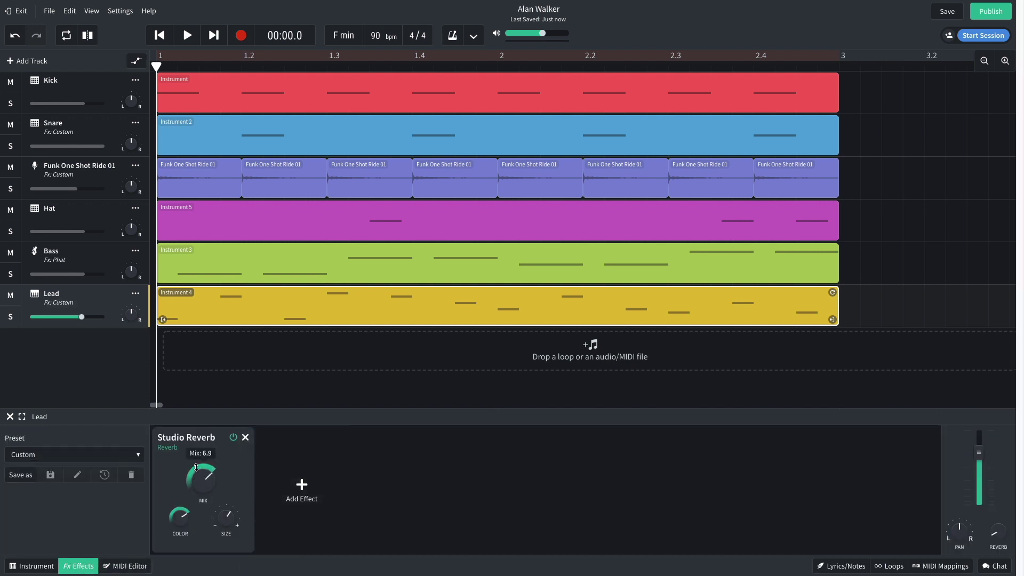
pyautogui.press('space')
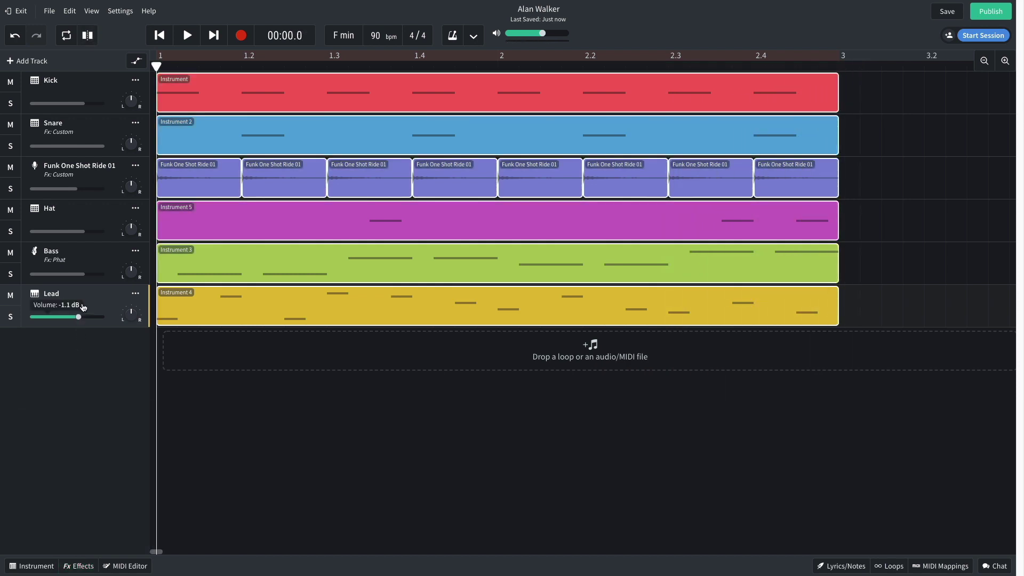
# Step: Adjust the Bass track's volume and set the new track's instrument to the Chill Wave Synth synth pad
pyautogui.click(82, 275)
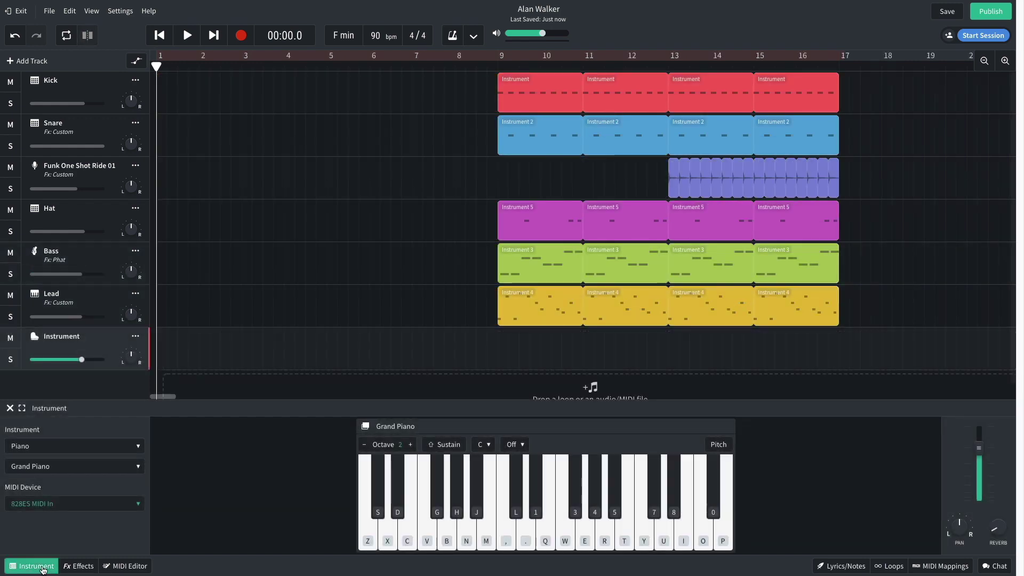
pyautogui.click(44, 450)
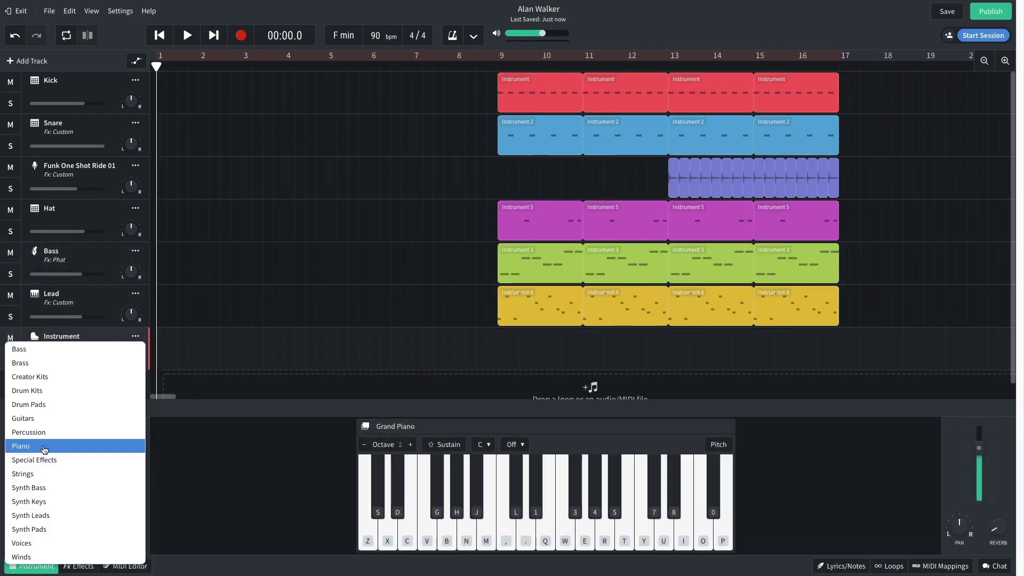
pyautogui.click(56, 529)
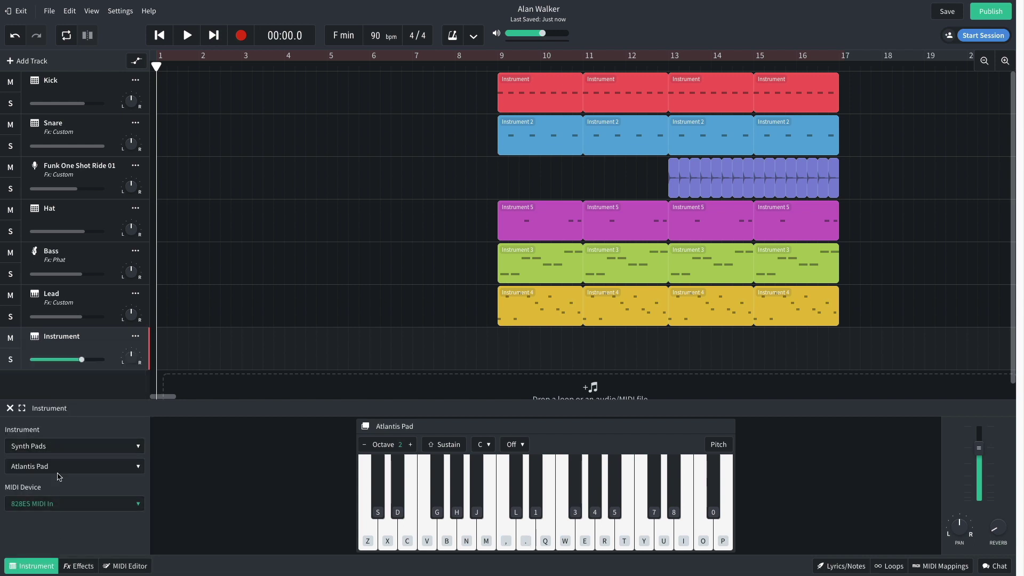
pyautogui.click(60, 470)
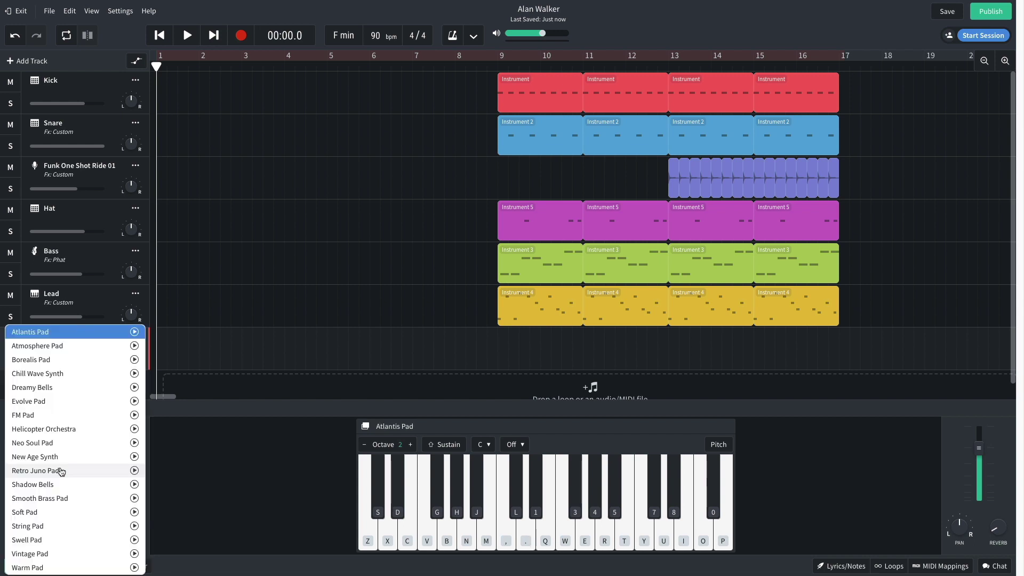
pyautogui.click(75, 375)
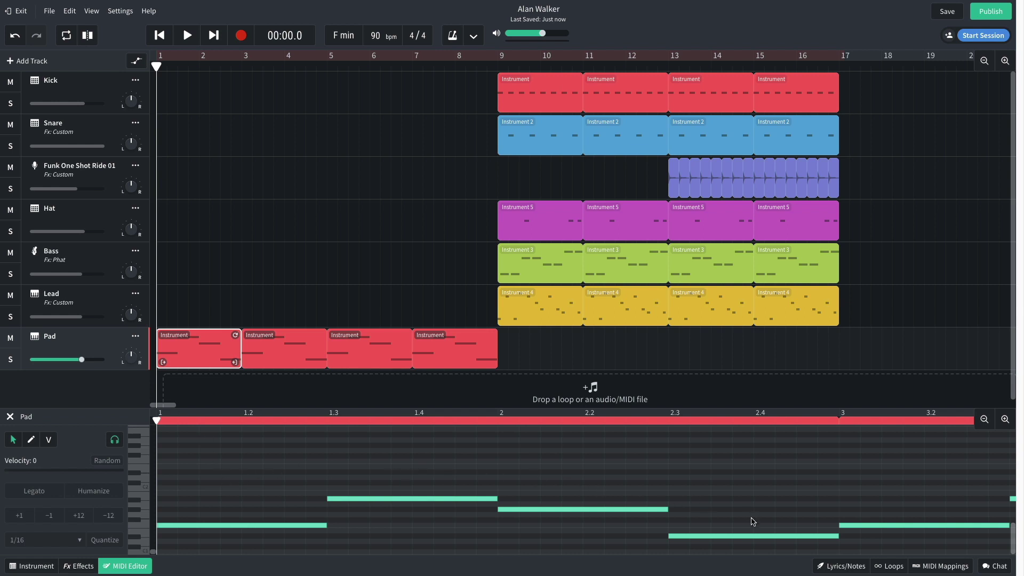
# Step: Add the Multi Filter effect to the Pad track with a lowpass frequency of about 370 Hz and play the track
pyautogui.press('space')
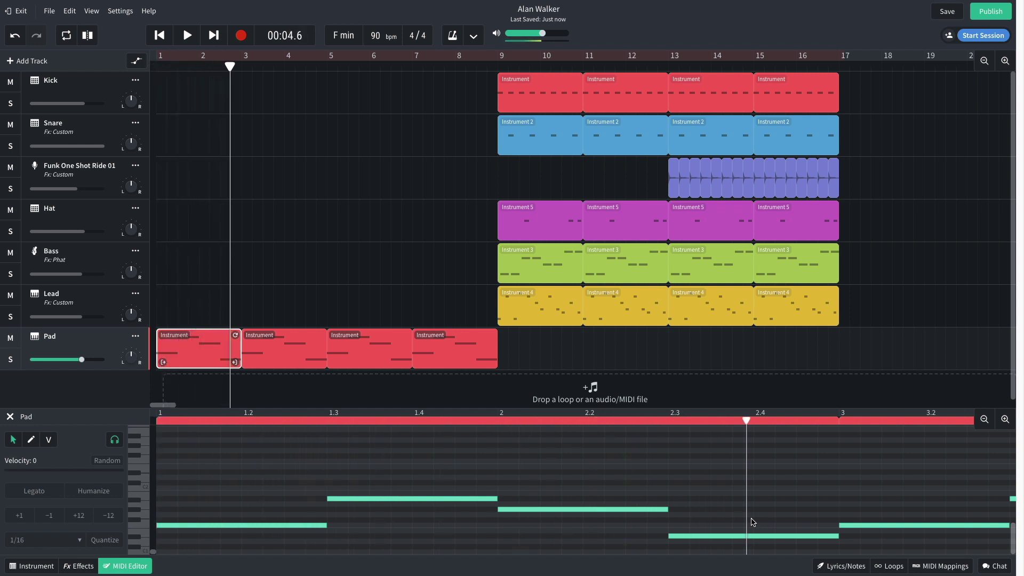
pyautogui.press('space')
pyautogui.click(79, 566)
pyautogui.click(197, 487)
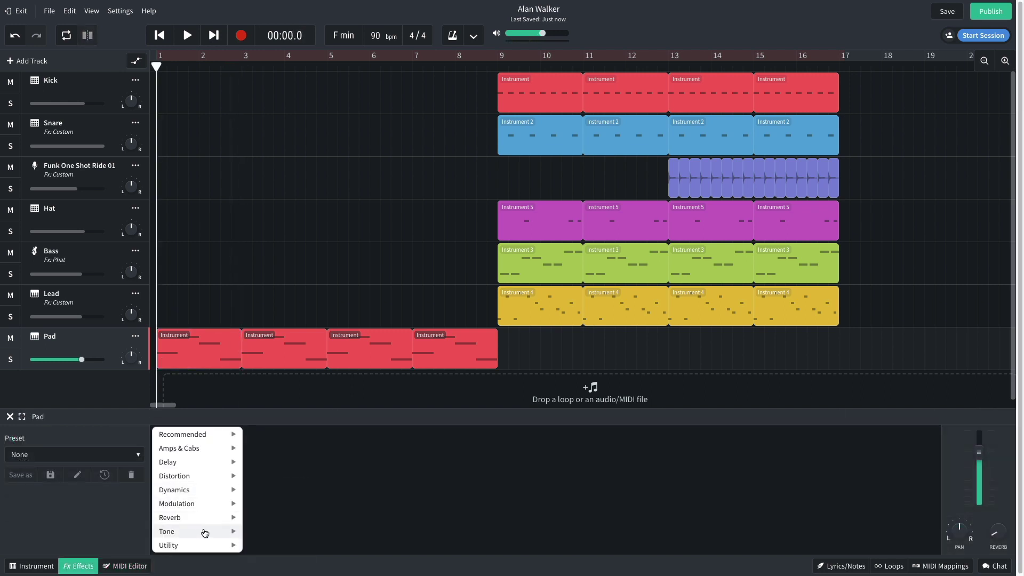
pyautogui.moveTo(205, 532)
pyautogui.click(265, 560)
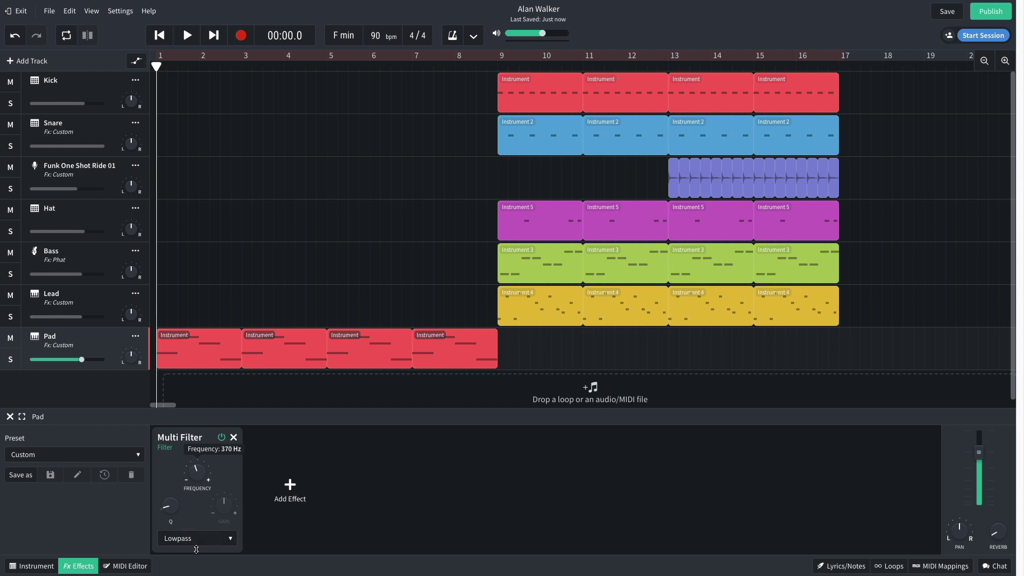
pyautogui.press('space')
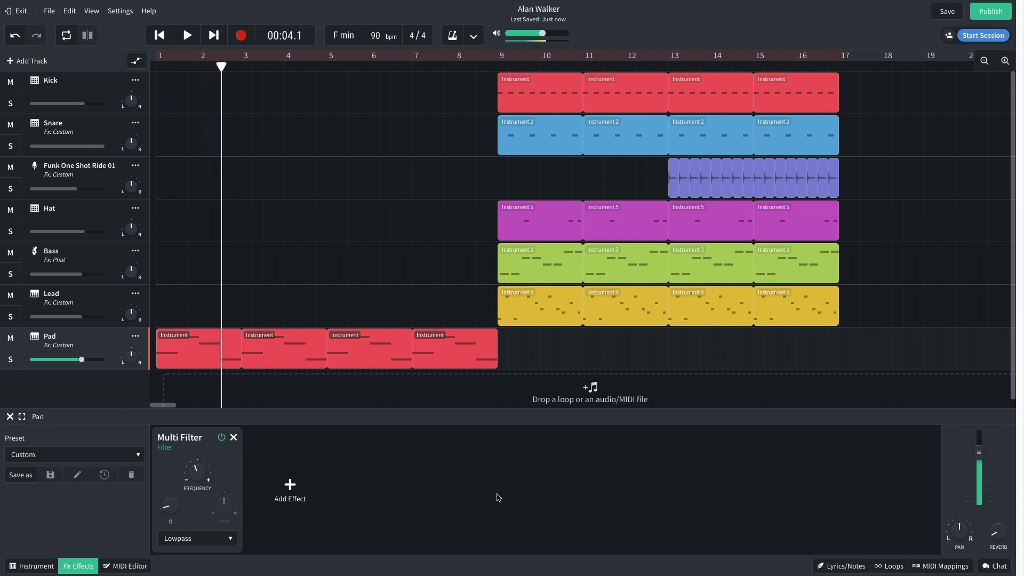
pyautogui.press('space')
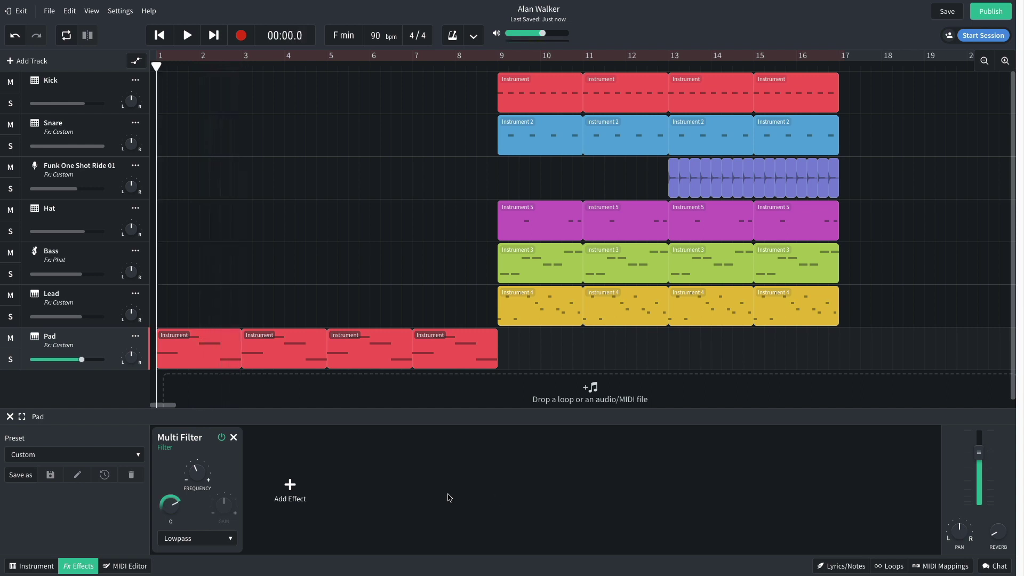
# Step: Add the Spring Reverb effect to the Pad track and play it
pyautogui.click(290, 493)
pyautogui.moveTo(330, 517)
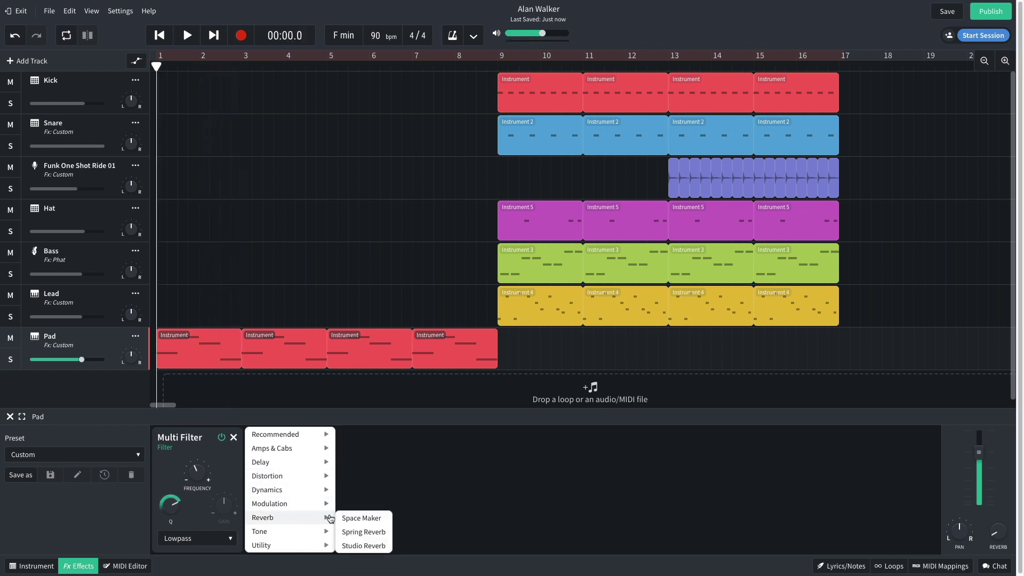
pyautogui.click(357, 531)
pyautogui.press('space')
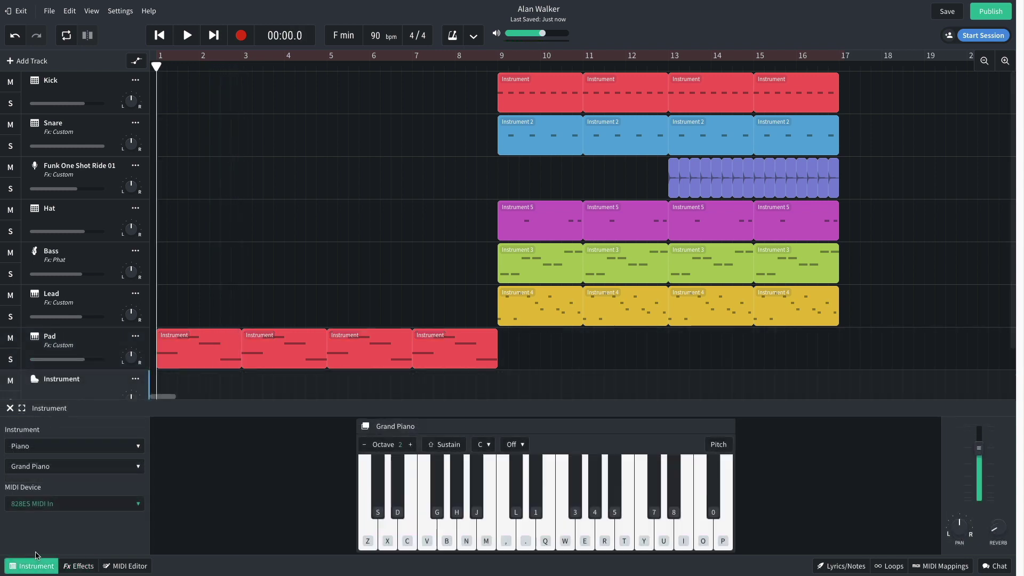
# Step: Set the new arpeggio track's instrument to a Synth Leads sound and play the Arp part
pyautogui.click(52, 446)
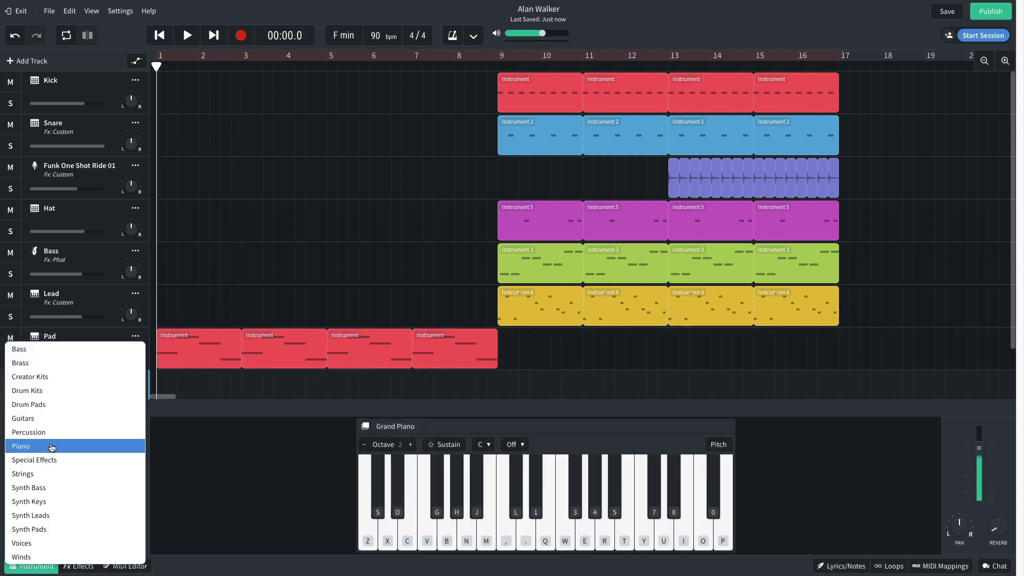
pyautogui.click(46, 515)
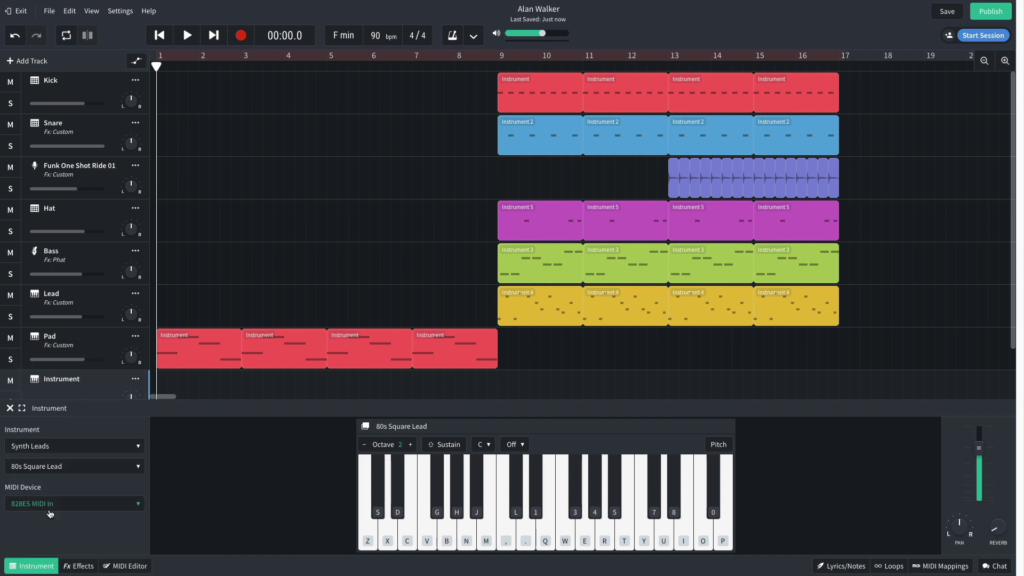
pyautogui.click(68, 468)
pyautogui.click(61, 457)
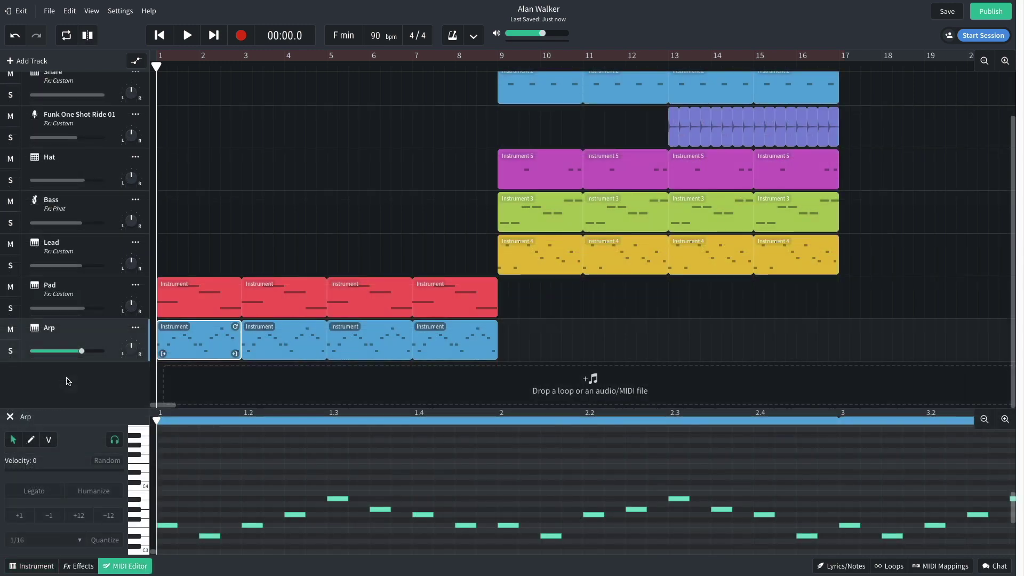
pyautogui.press('space')
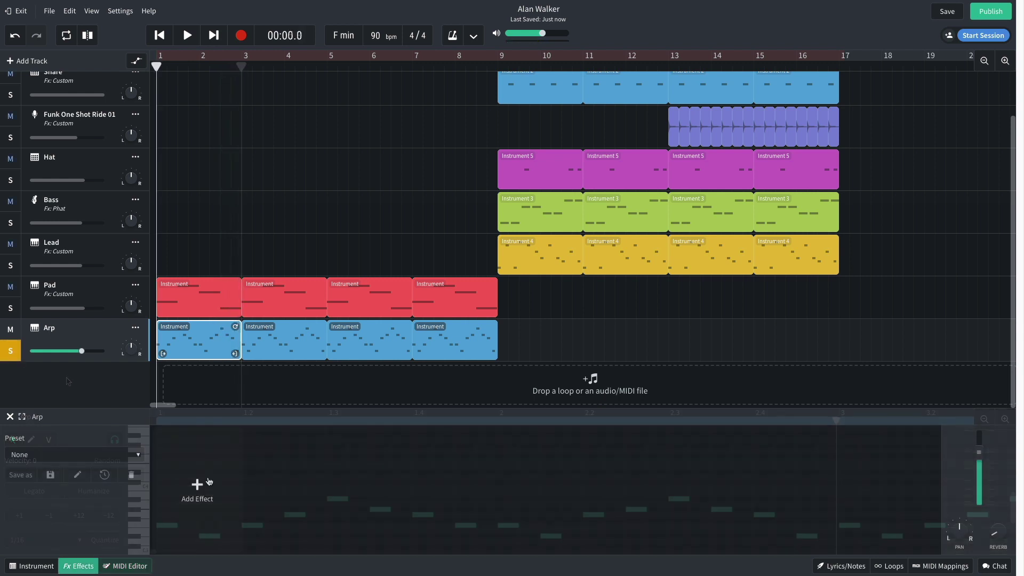
# Step: Add the Multi Filter effect to the Arp track, lower its lowpass frequency to about 964 Hz and play the track
pyautogui.click(209, 481)
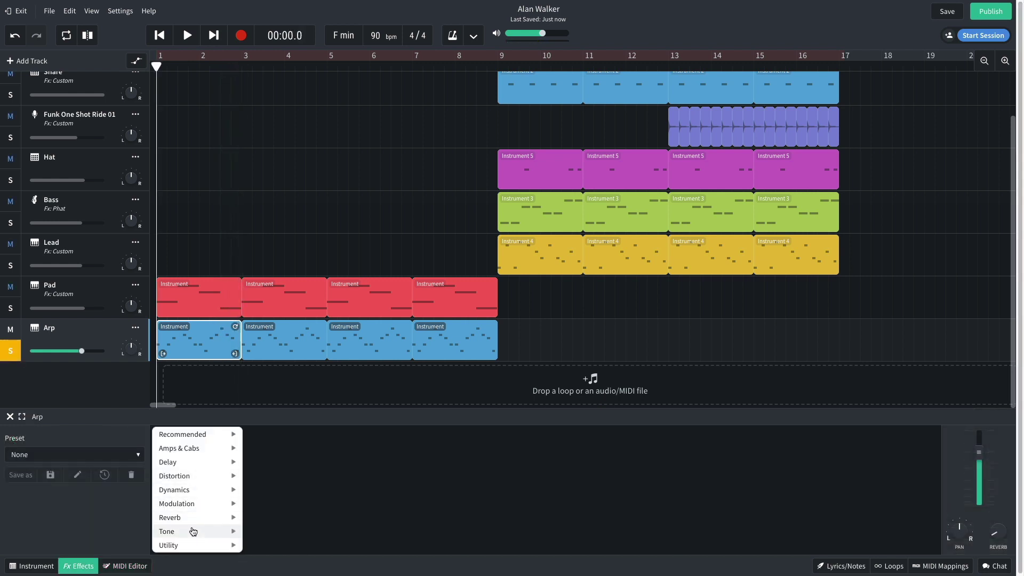
pyautogui.moveTo(197, 531)
pyautogui.click(265, 559)
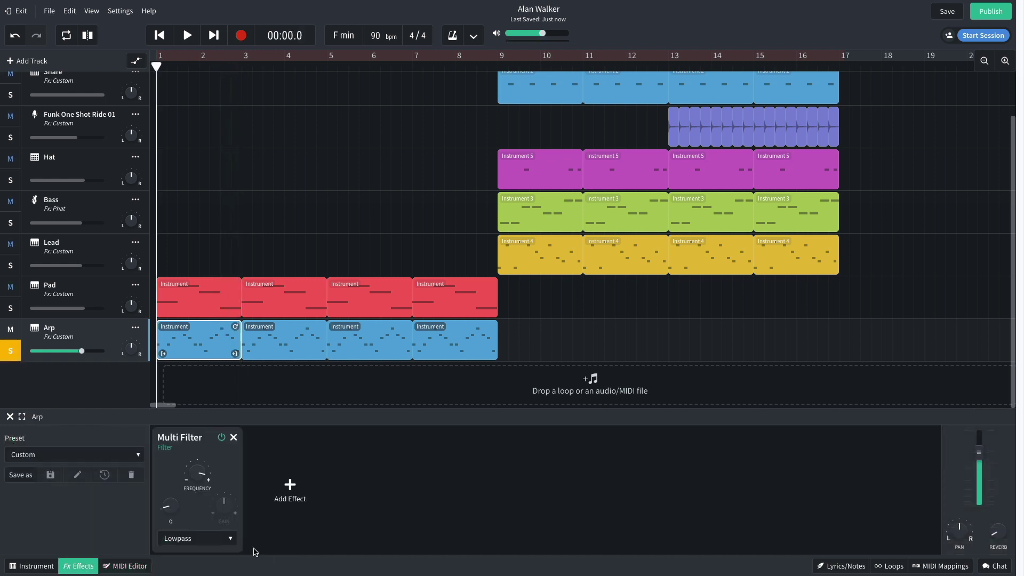
pyautogui.moveTo(195, 503); pyautogui.dragTo(203, 549)
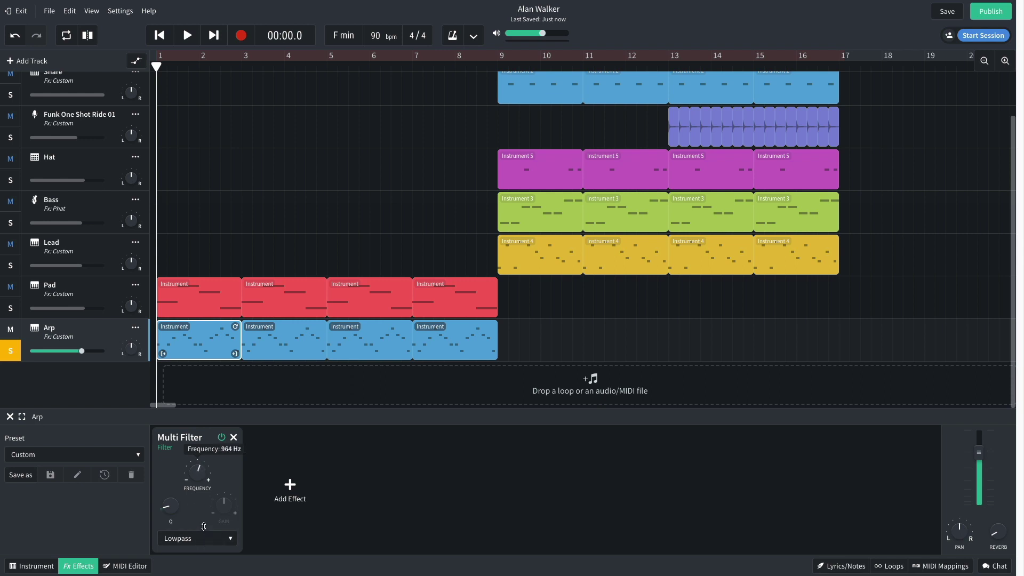
pyautogui.press('space')
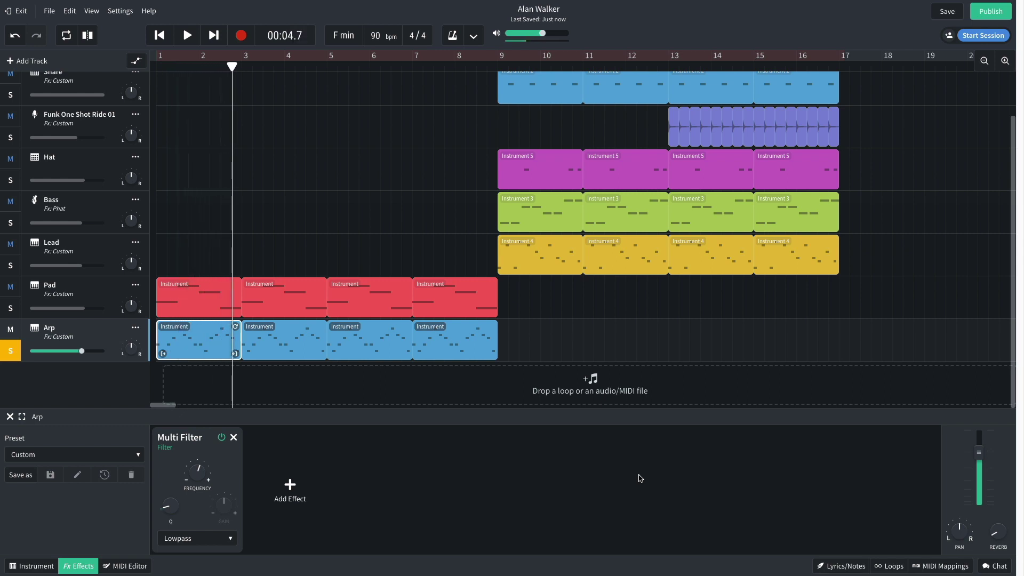
pyautogui.press('space')
# Step: Add the Filter Echo delay to the Arp track, raise its mix and feedback and play the track
pyautogui.click(304, 488)
pyautogui.moveTo(294, 489)
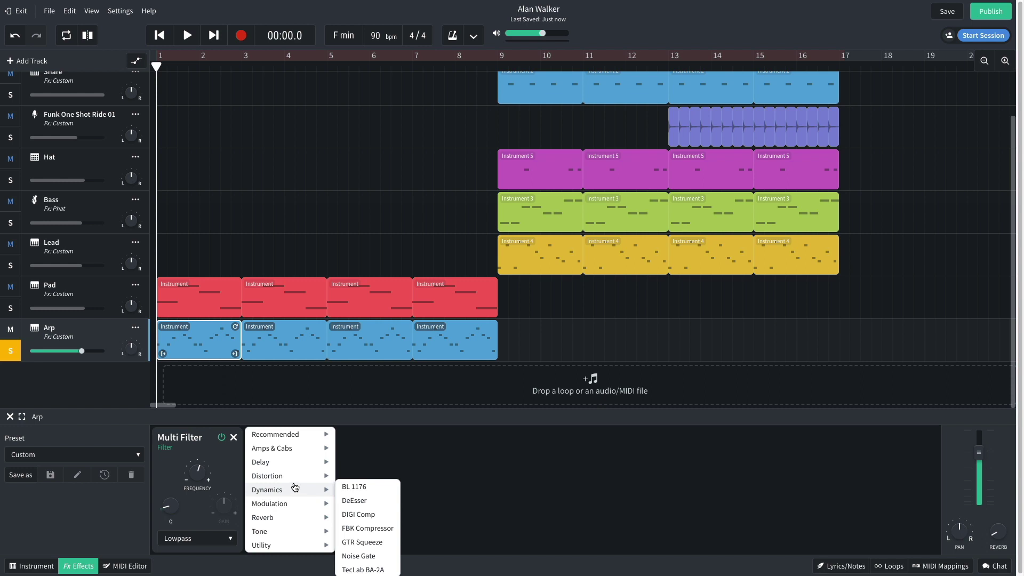
pyautogui.moveTo(304, 462)
pyautogui.click(354, 476)
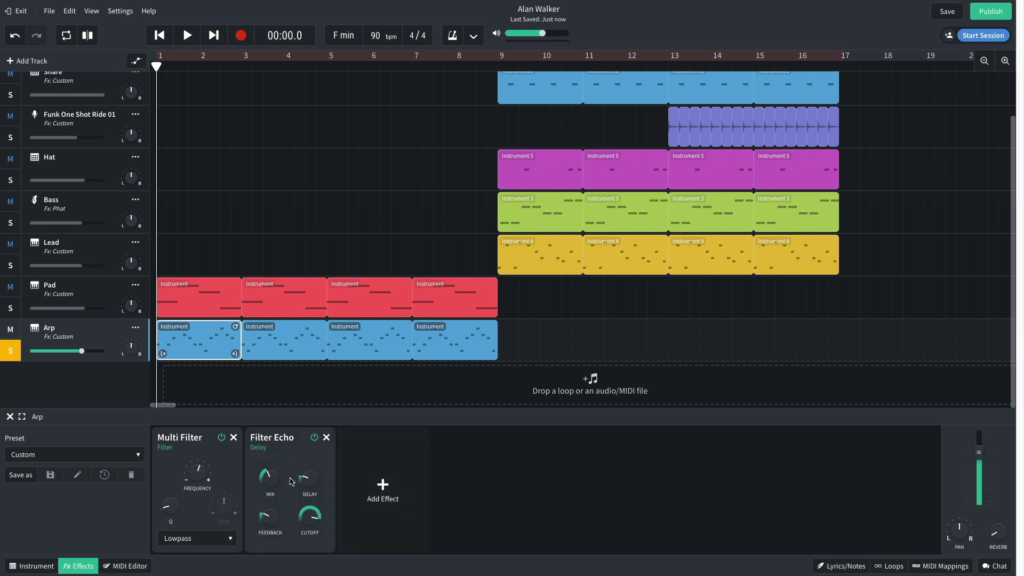
pyautogui.moveTo(267, 474)
pyautogui.moveTo(267, 517)
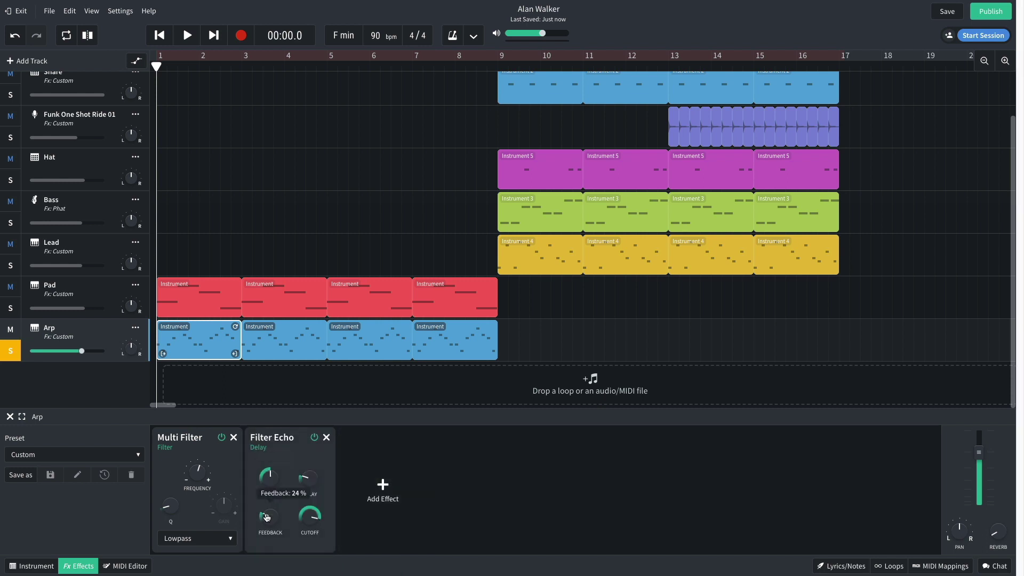
pyautogui.moveTo(264, 492); pyautogui.dragTo(266, 447)
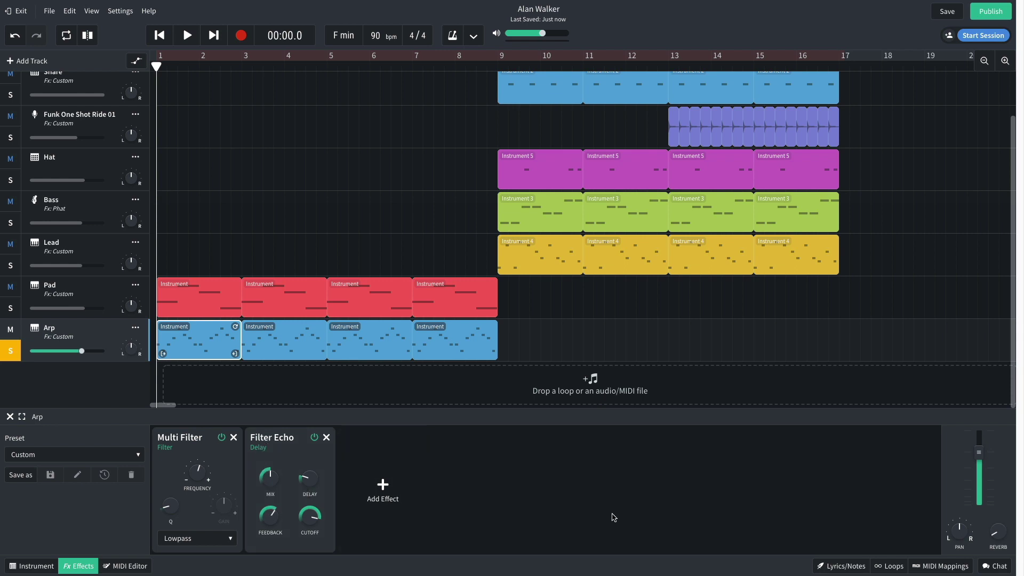
pyautogui.press('space')
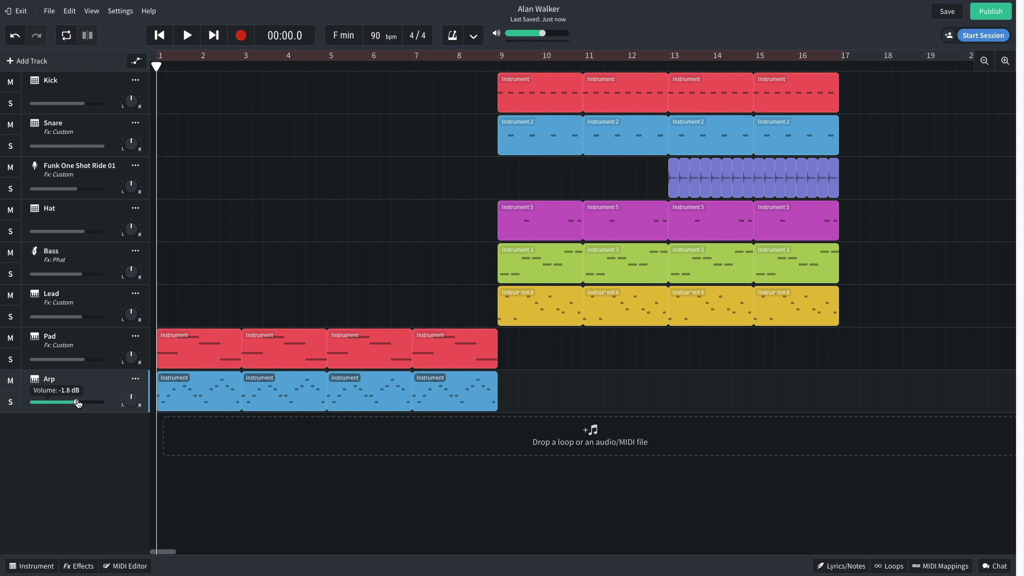
# Step: Lower the Pad track's volume slightly and set the new track's instrument to the Ultraphat 808 kit from Drum Pads
pyautogui.moveTo(84, 363); pyautogui.dragTo(81, 362)
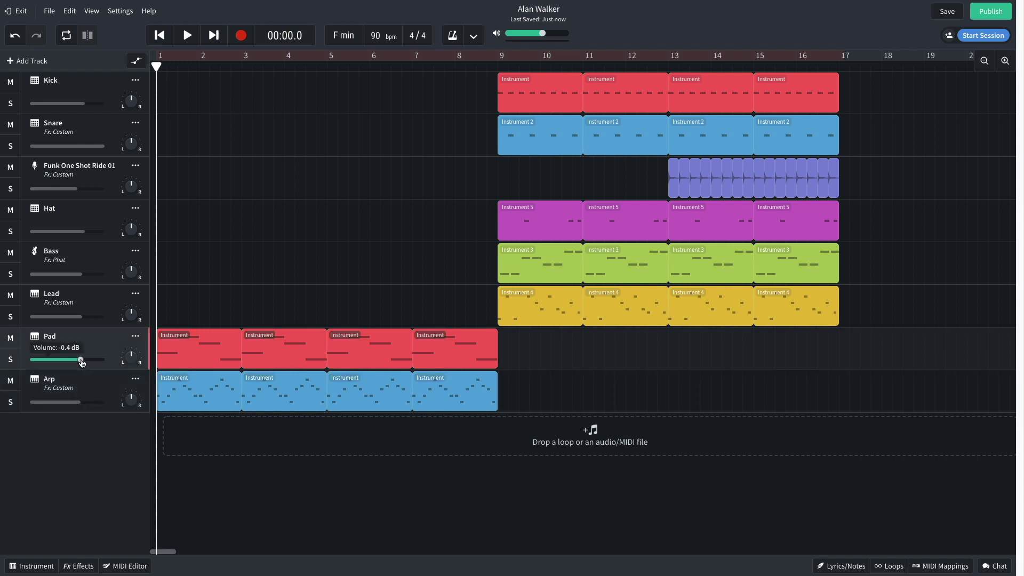
pyautogui.click(35, 565)
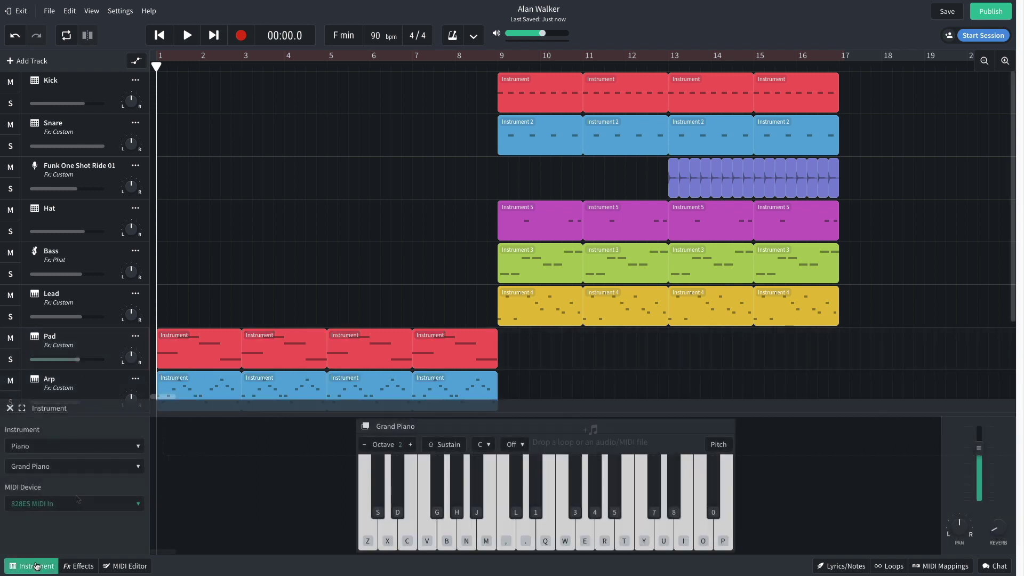
pyautogui.click(57, 450)
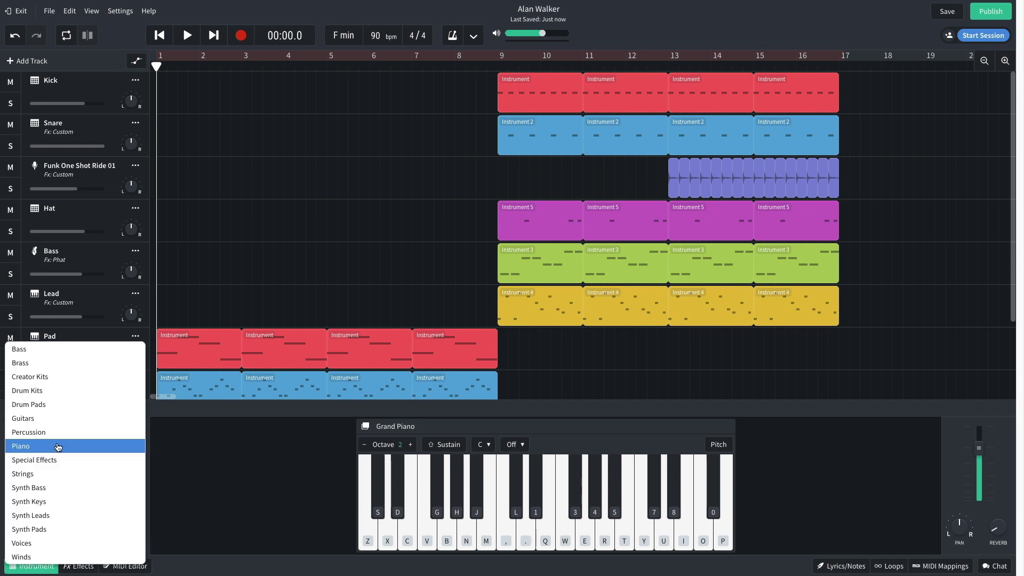
pyautogui.click(62, 405)
pyautogui.click(58, 478)
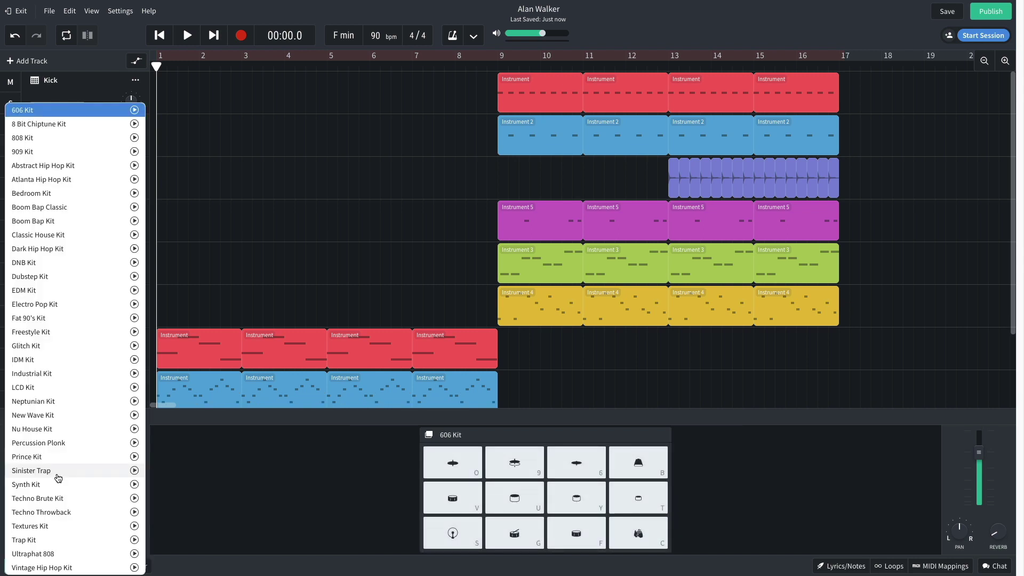
pyautogui.click(61, 552)
pyautogui.click(37, 563)
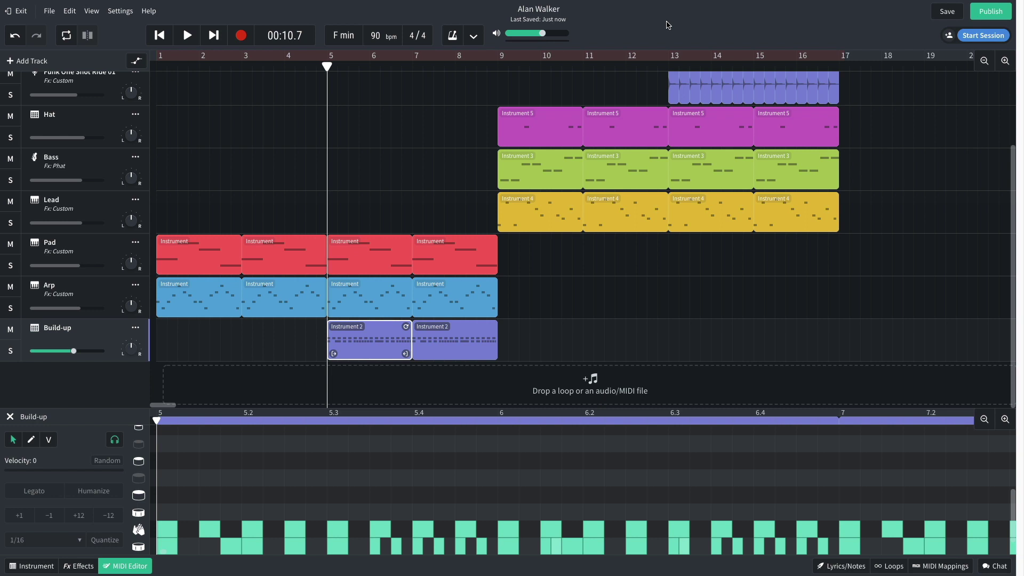
# Step: Play the arrangement from bar 5 to check the build-up and the drop
pyautogui.press('space')
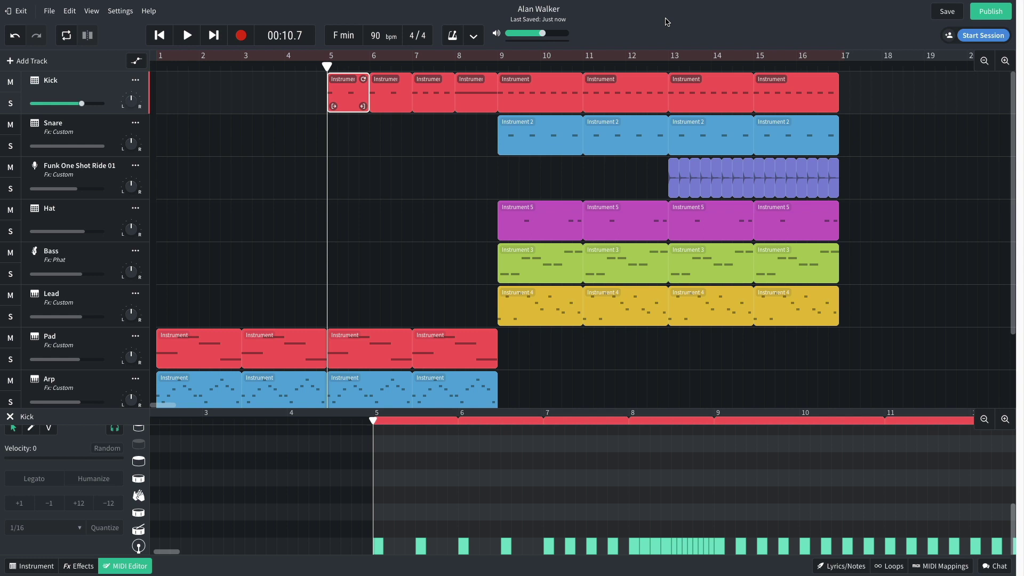
pyautogui.press('space')
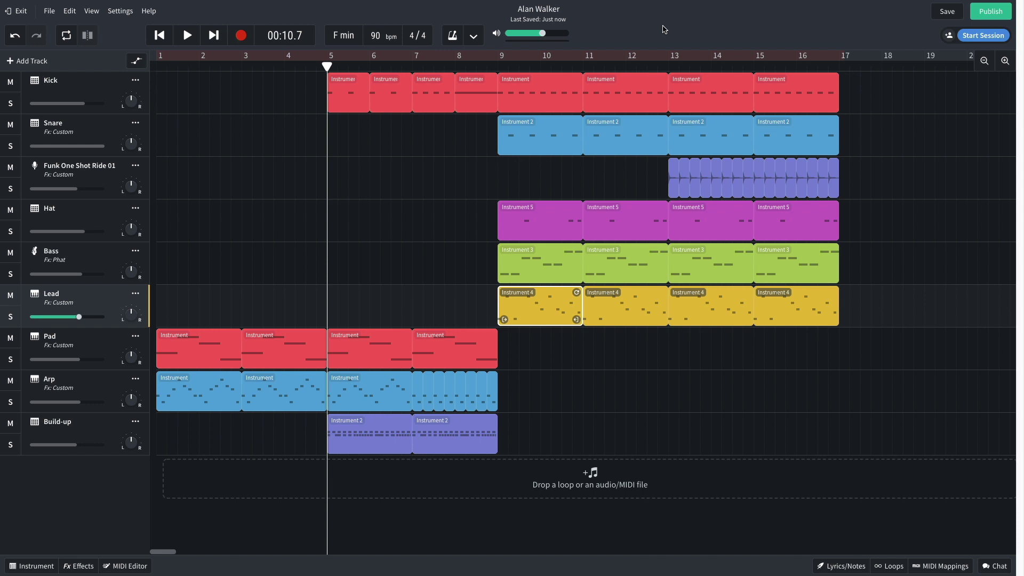
pyautogui.press('space')
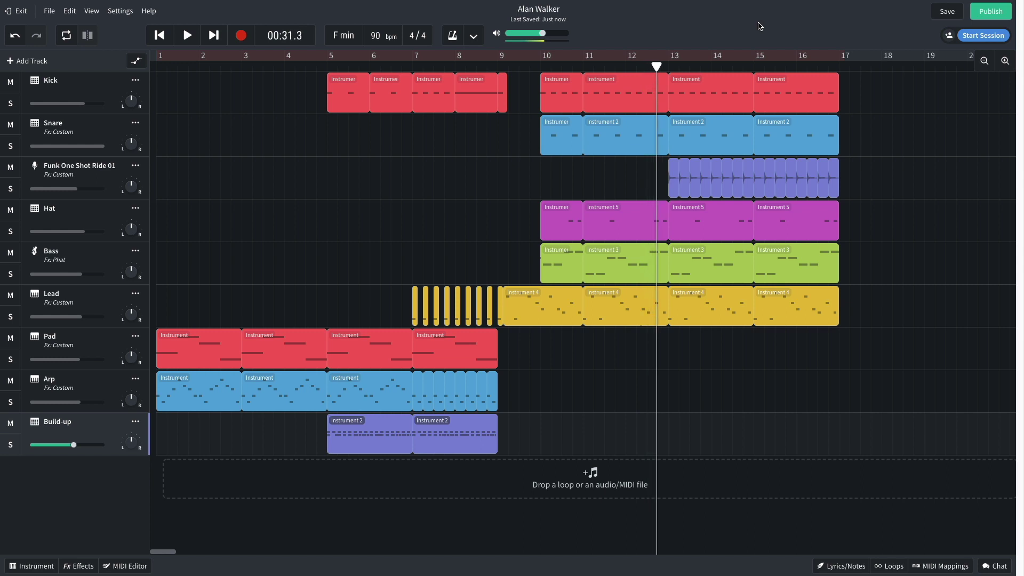
pyautogui.press('space')
# Step: Place the Deep Impact 04 loop on a new track at bar 9, trim it to one bar and play the transition
pyautogui.click(890, 566)
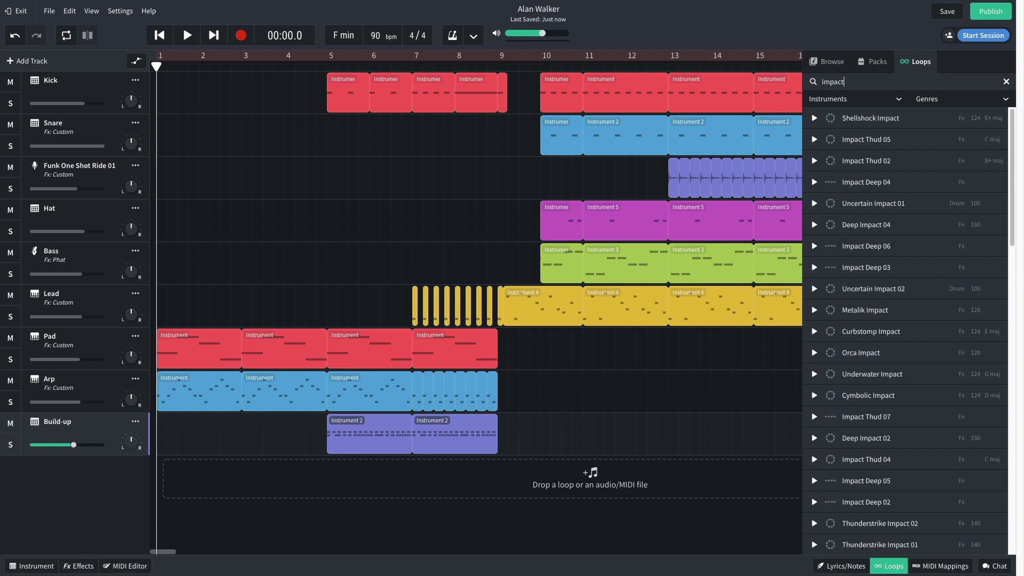
pyautogui.moveTo(850, 224); pyautogui.dragTo(529, 478)
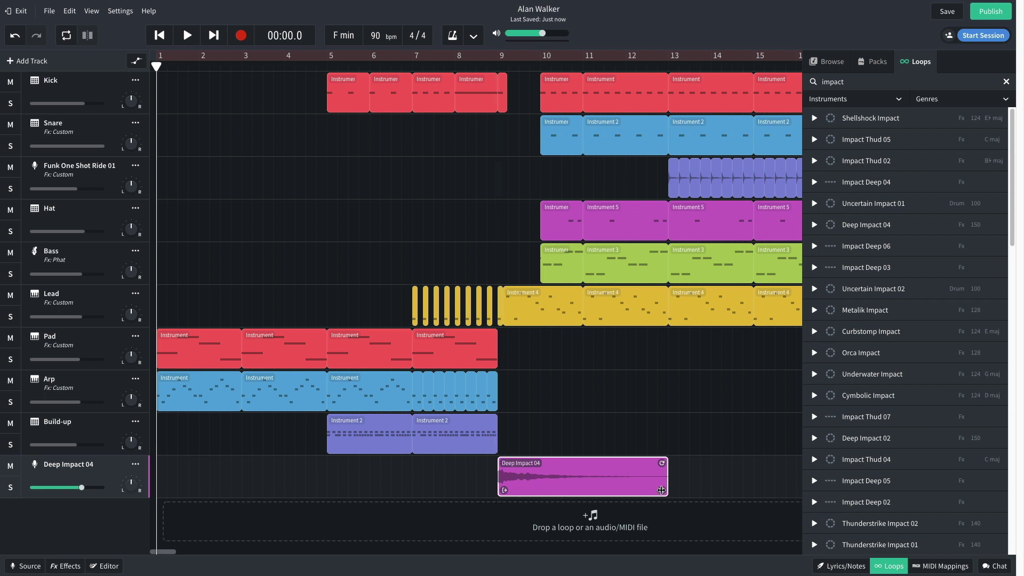
pyautogui.moveTo(661, 490); pyautogui.dragTo(539, 487)
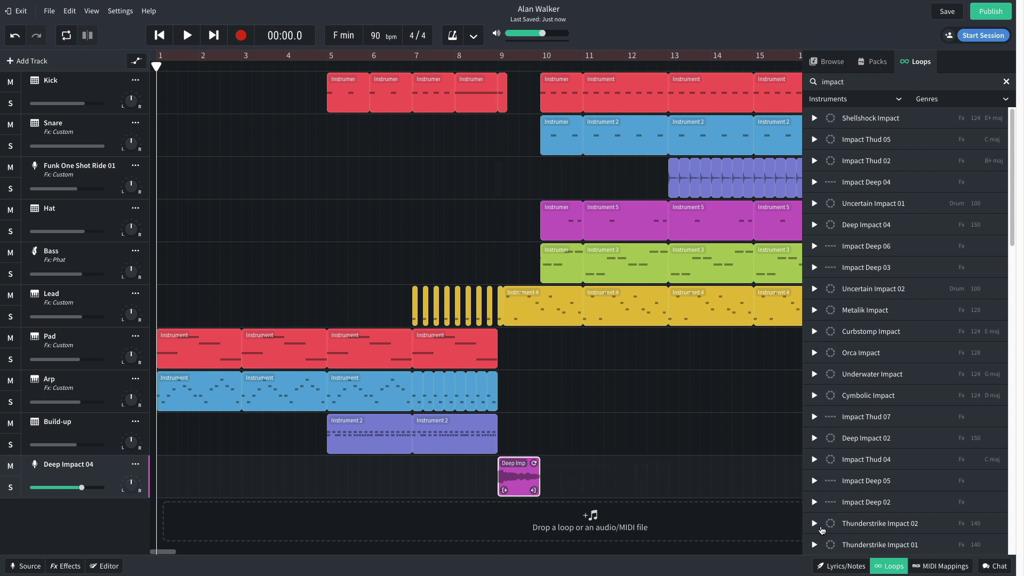
pyautogui.click(881, 567)
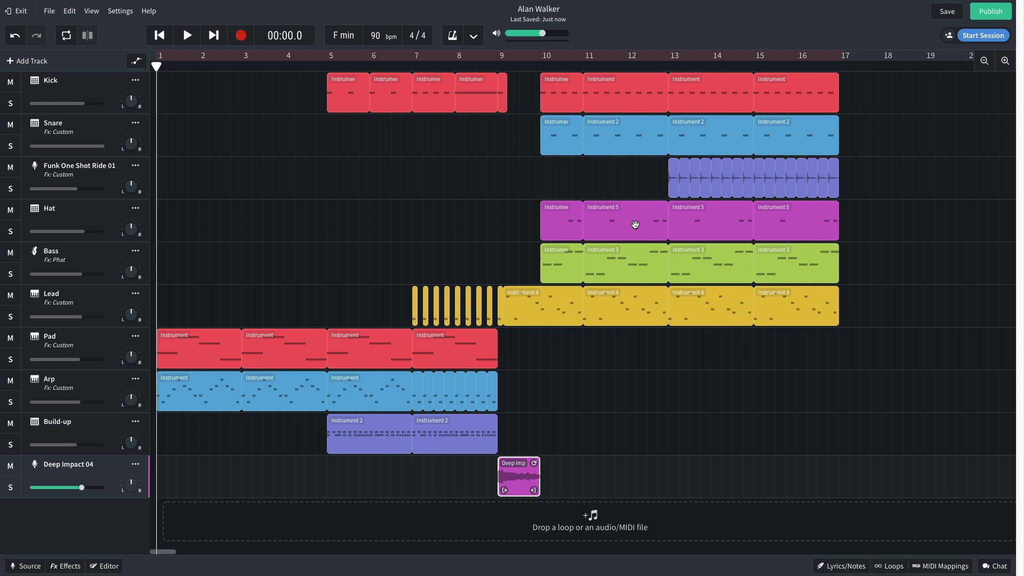
pyautogui.click(487, 66)
pyautogui.press('space')
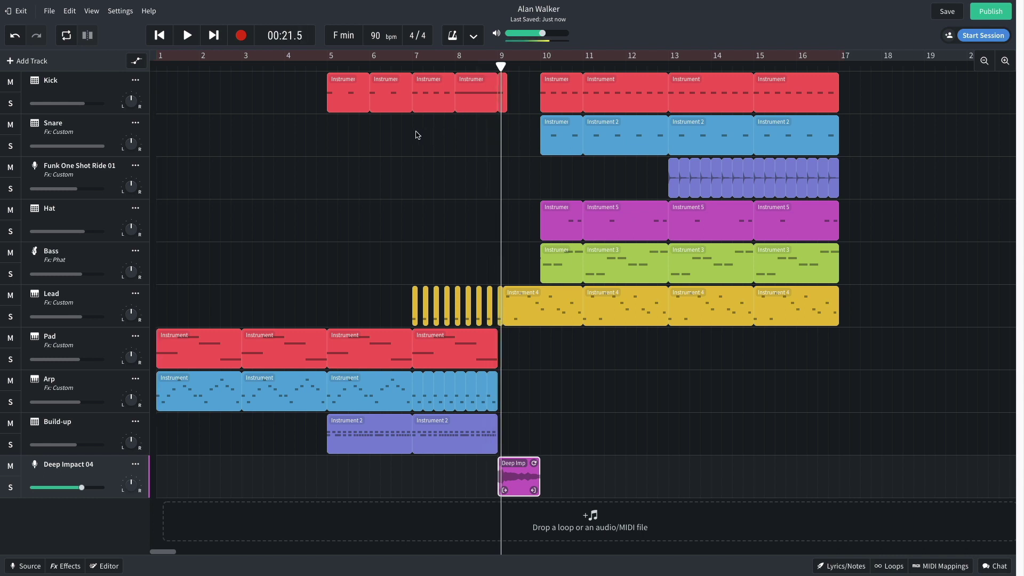